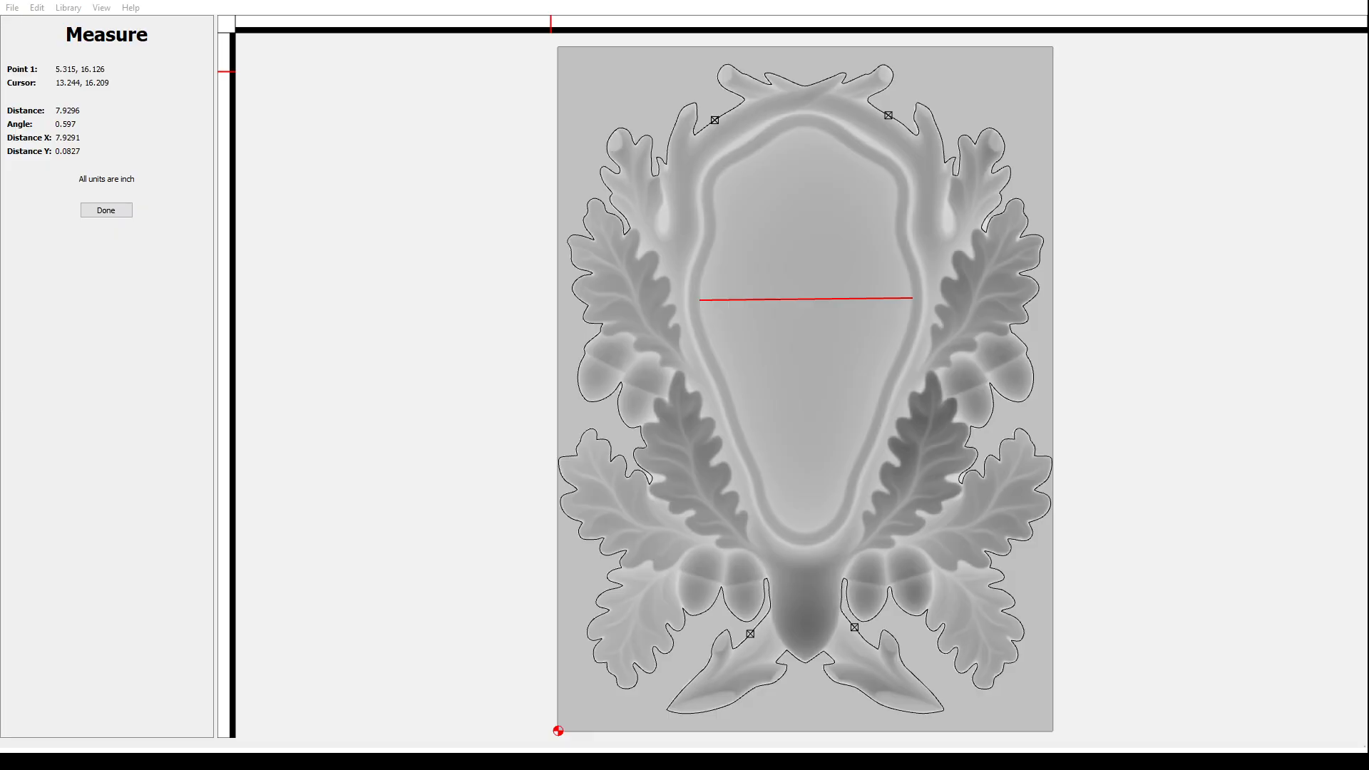
- Finish the measurement with Done to return to the Design tab with its layer list
{"action": "left_click", "coordinate": [115, 210]}
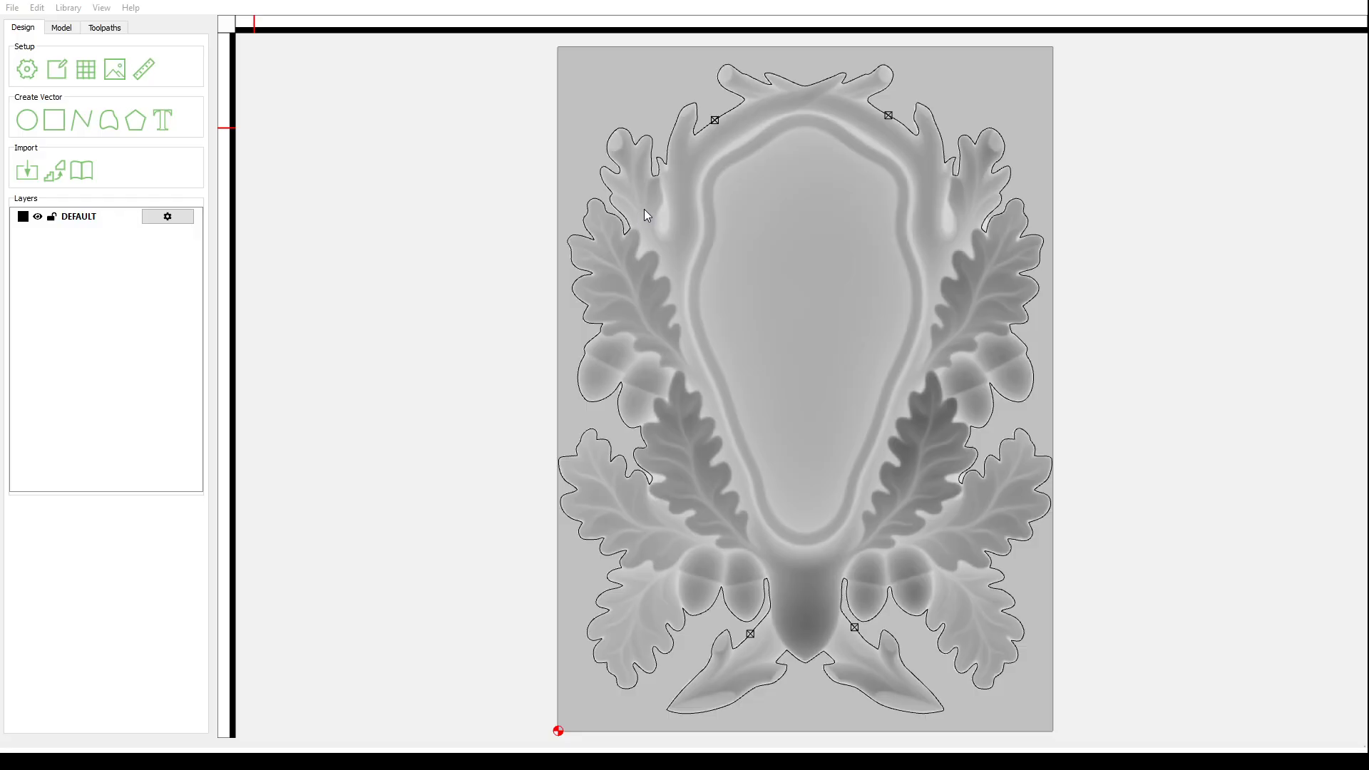
- Confirm the larger job size, zoom out, and select STL 6 in the Model components list
{"action": "left_click", "coordinate": [706, 579]}
{"action": "scroll", "coordinate": [677, 505], "scroll_direction": "down", "scroll_amount": 1}
{"action": "scroll", "coordinate": [678, 505], "scroll_direction": "down", "scroll_amount": 2}
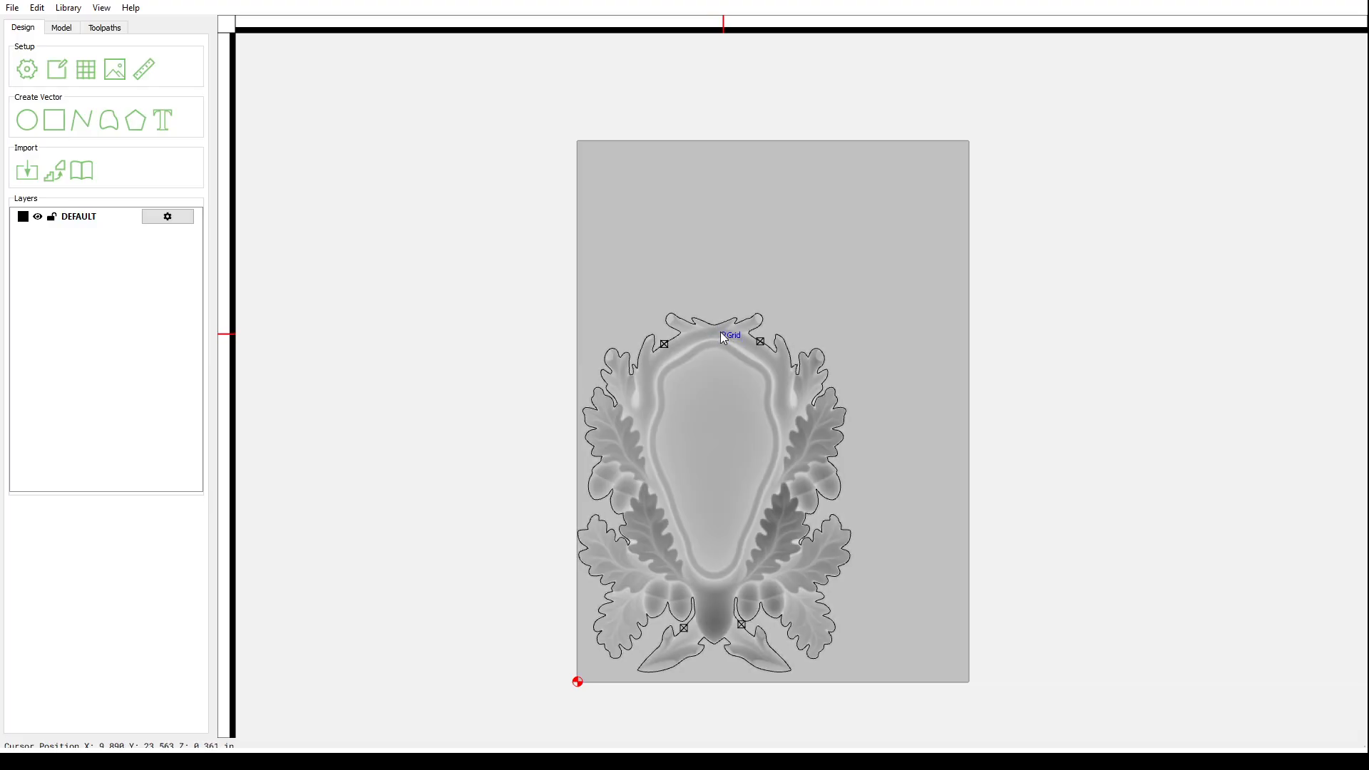
{"action": "left_click", "coordinate": [62, 28]}
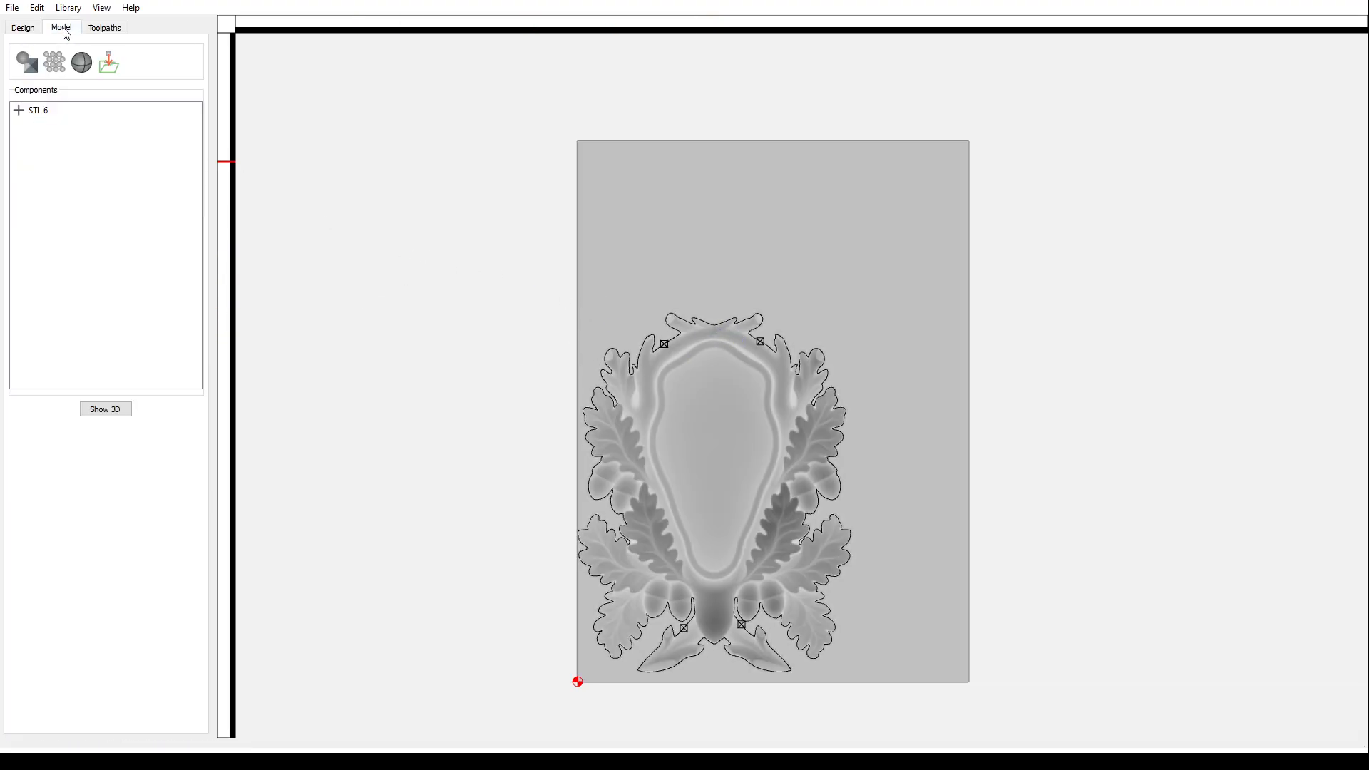
{"action": "left_click", "coordinate": [42, 113]}
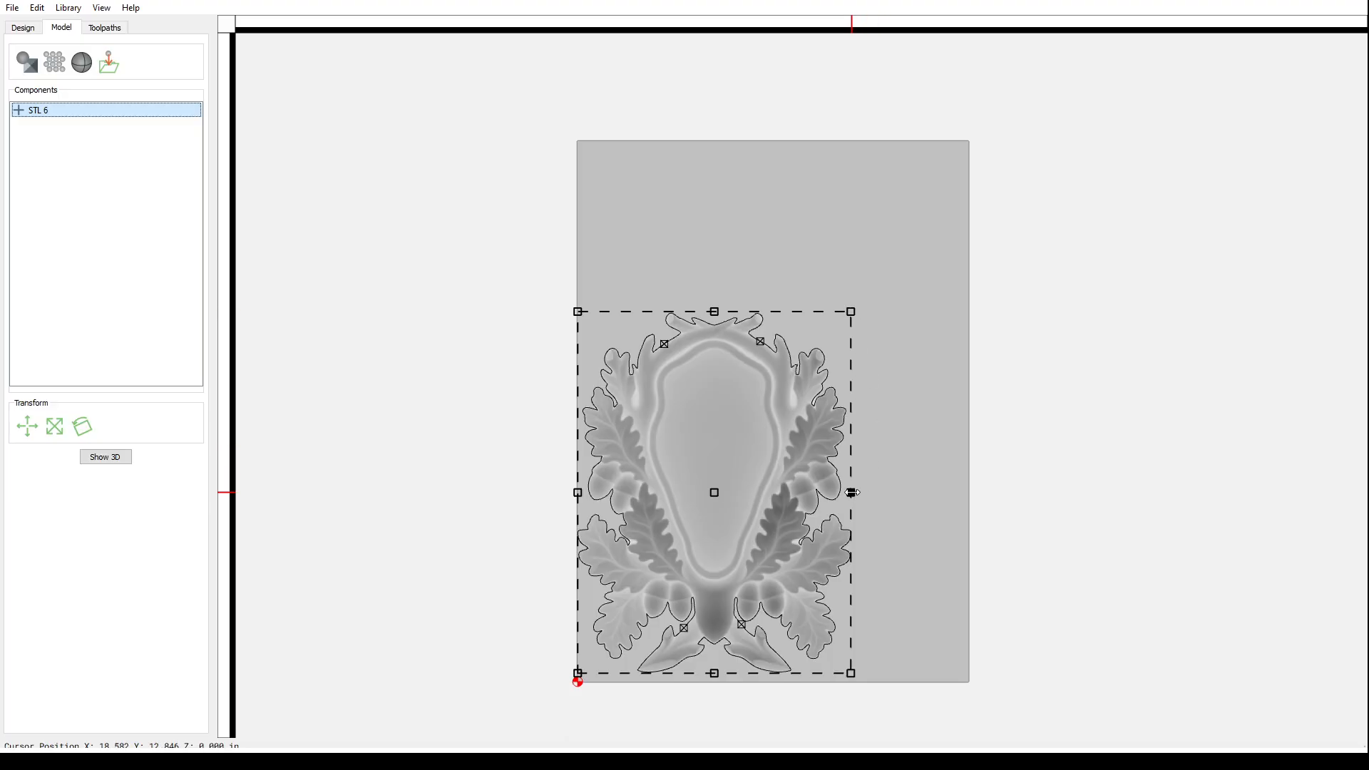
- Stretch STL 6 to the stock's right and top edges, then delete the old leaf outline
{"action": "left_click_drag", "start_coordinate": [853, 492], "coordinate": [969, 498]}
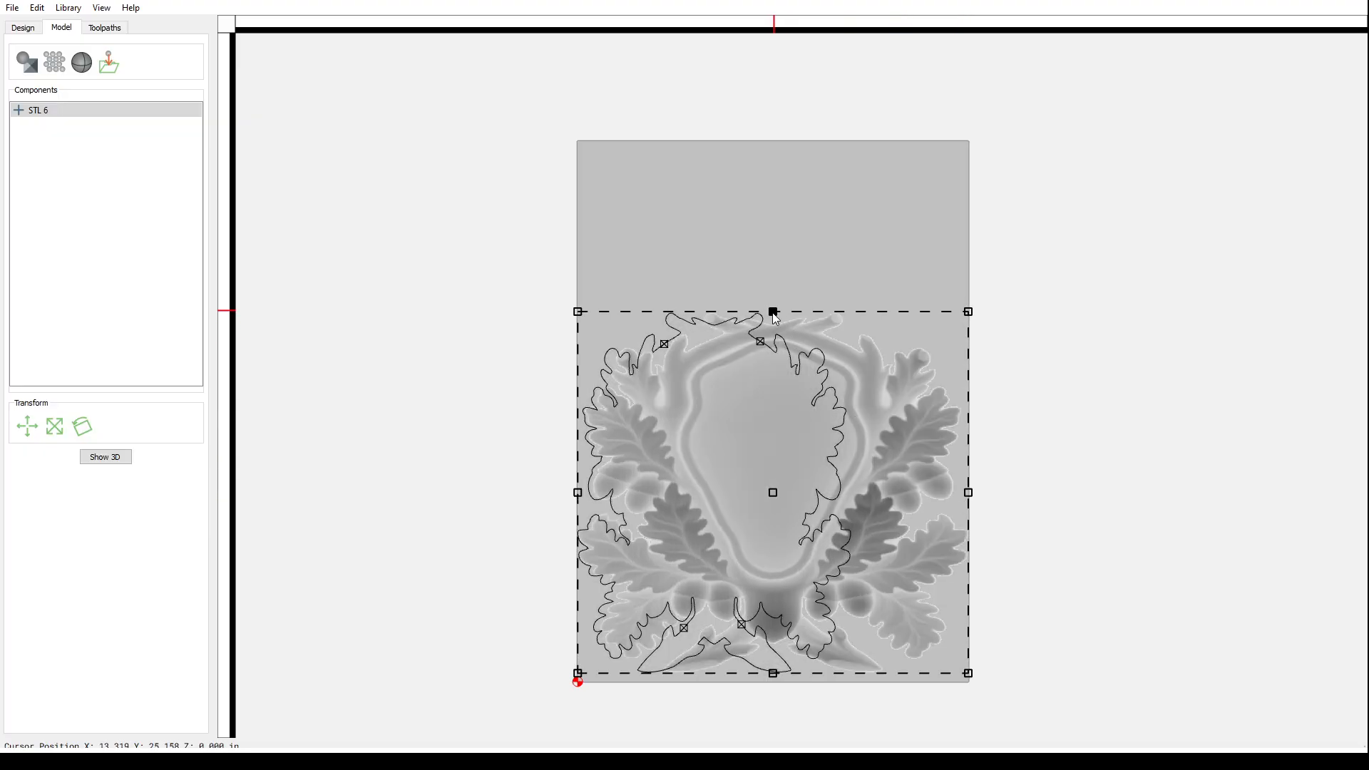
{"action": "left_click_drag", "start_coordinate": [774, 313], "coordinate": [756, 140]}
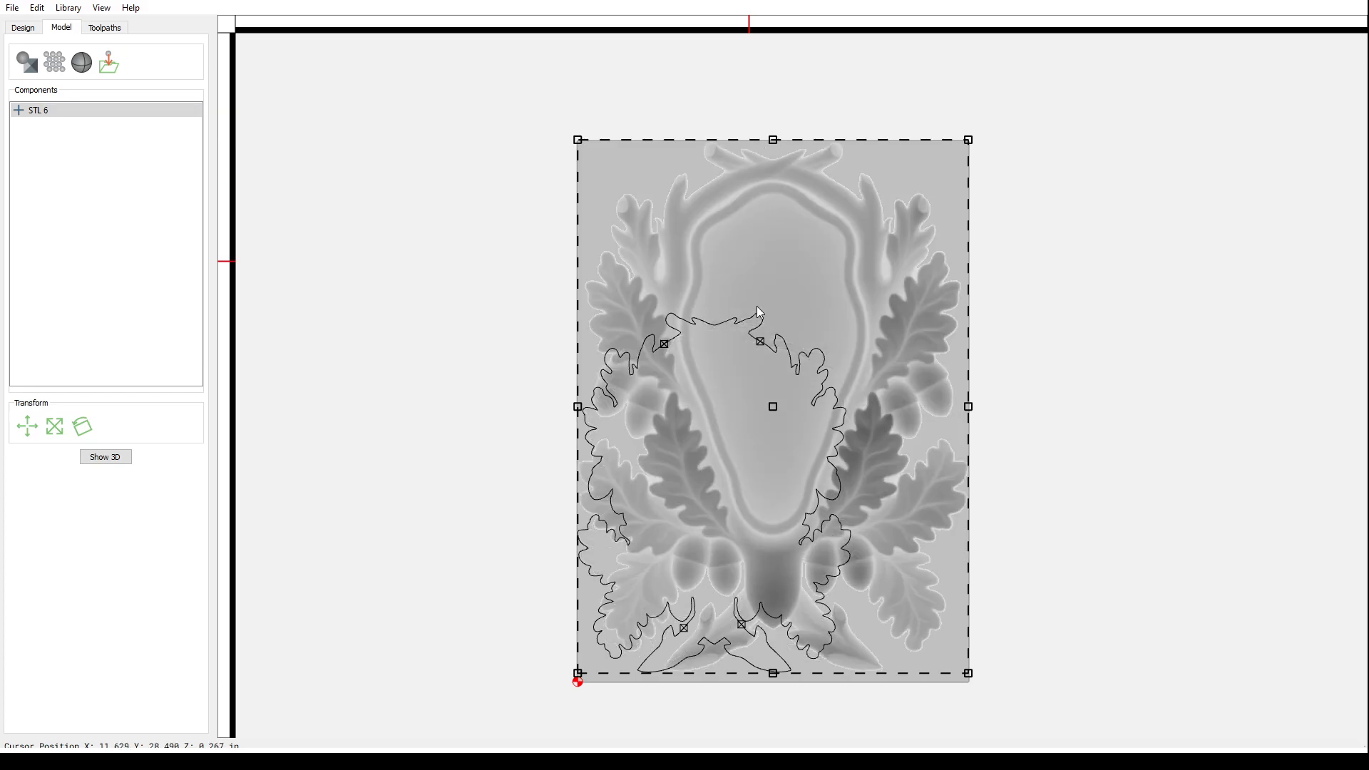
{"action": "left_click", "coordinate": [735, 322]}
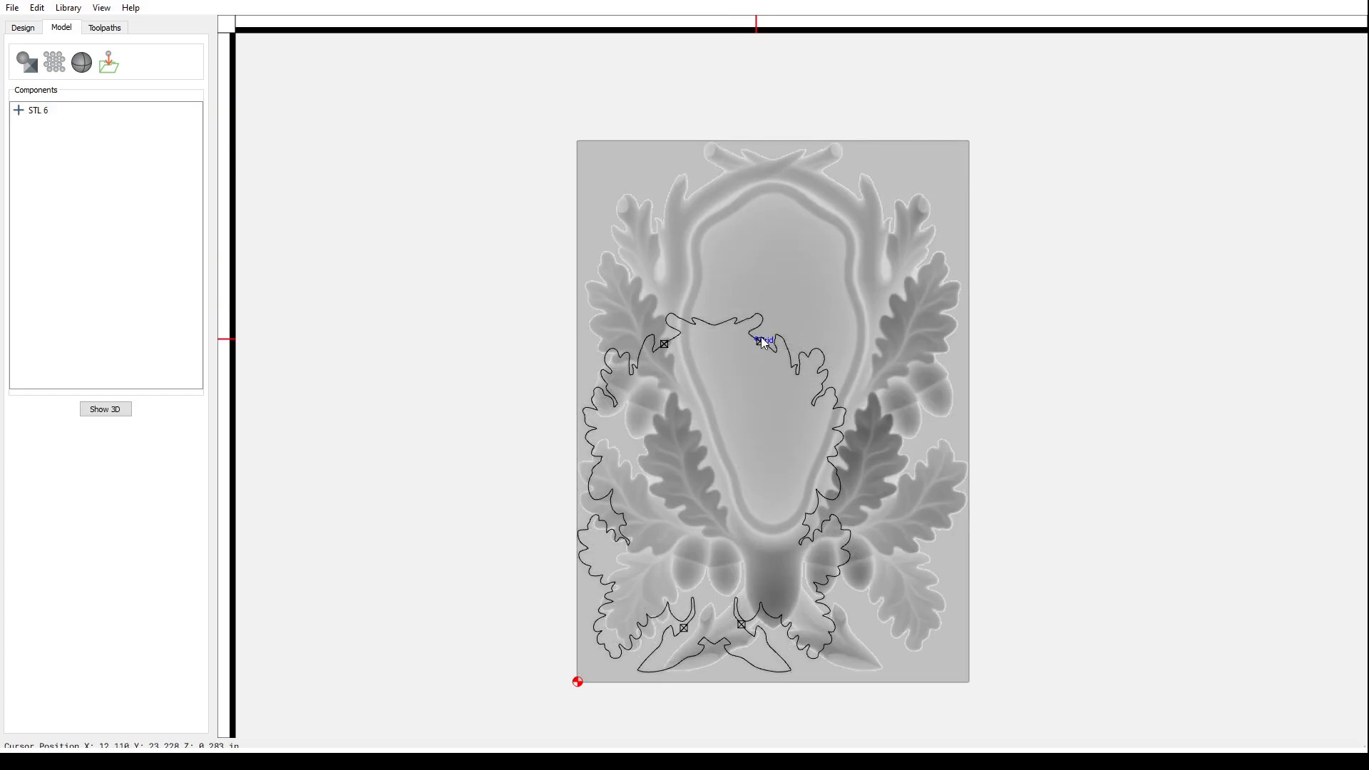
{"action": "left_click", "coordinate": [743, 320]}
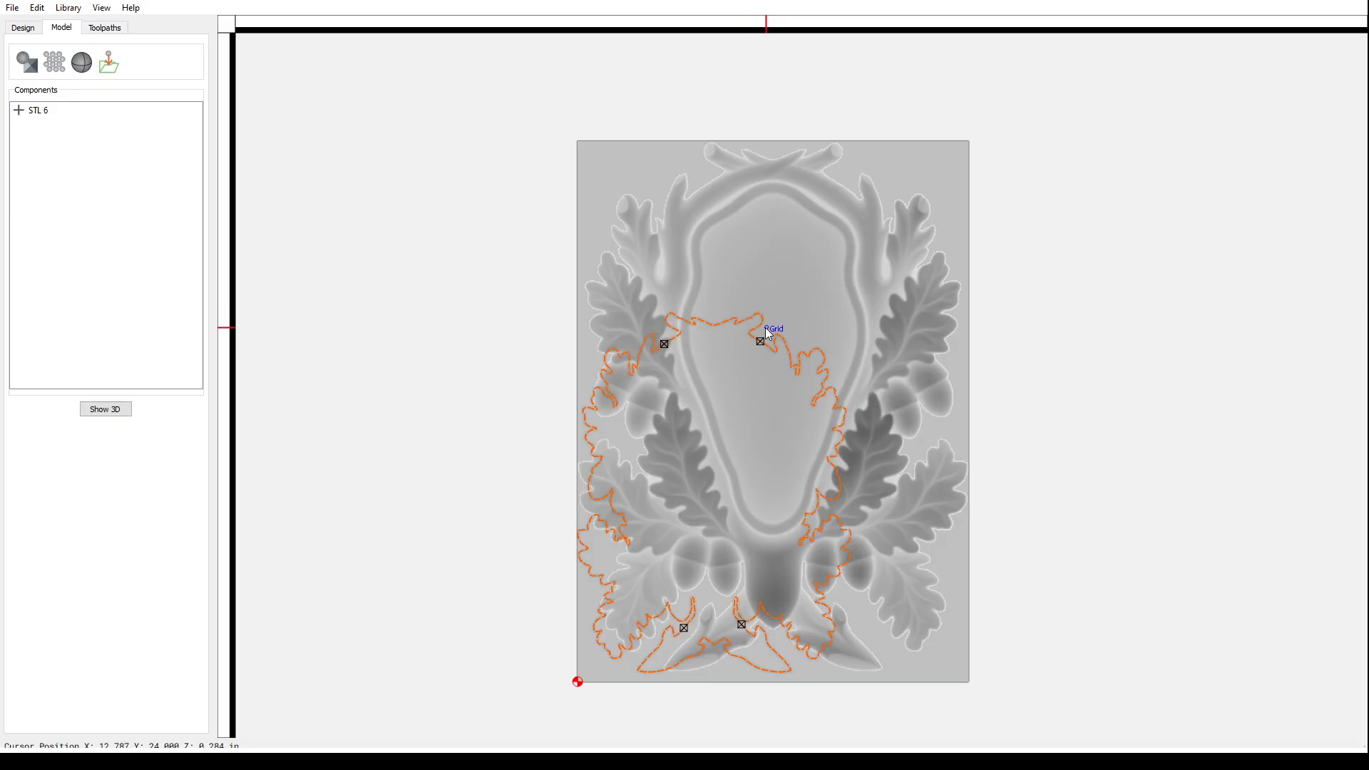
{"action": "key", "text": "Delete"}
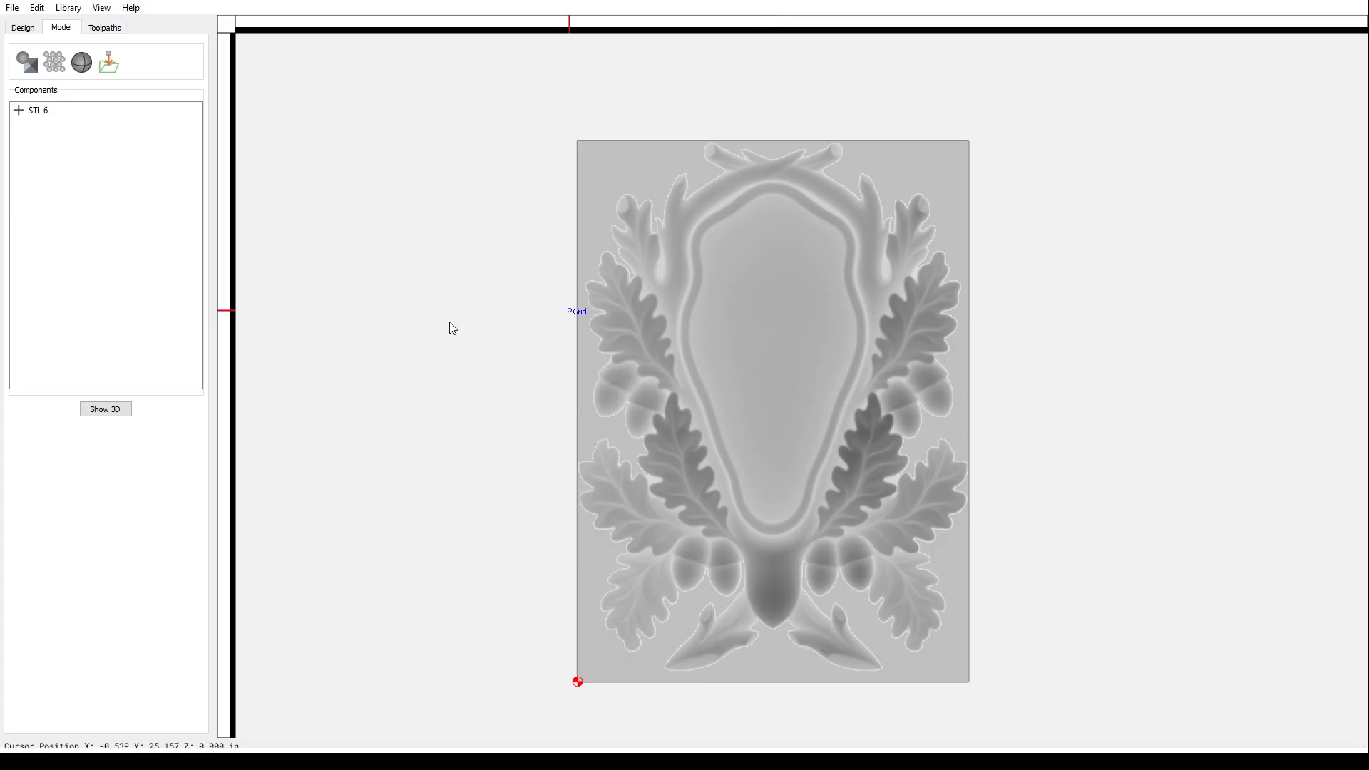
- Trace a new boundary vector around STL 6 and show the relief as a shaded 3D model
{"action": "left_click", "coordinate": [44, 115]}
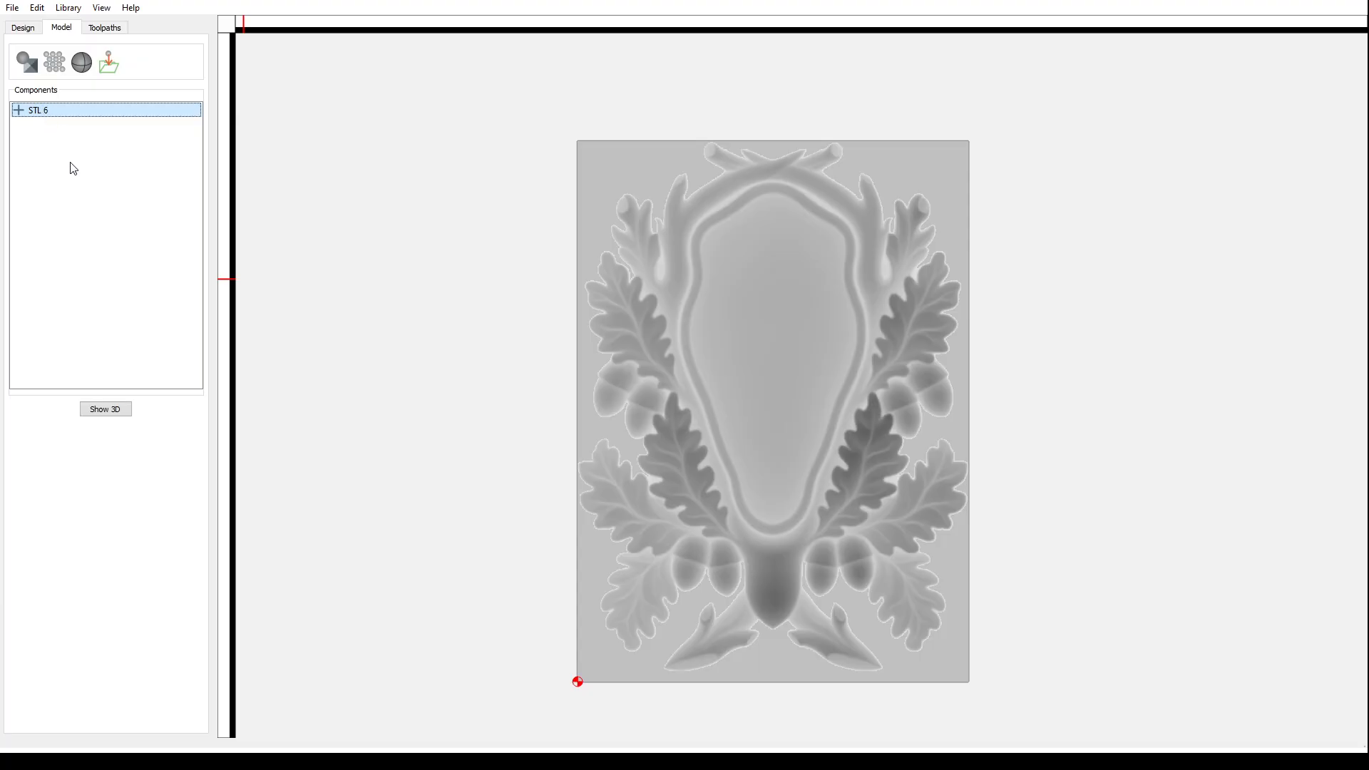
{"action": "key", "text": "Delete"}
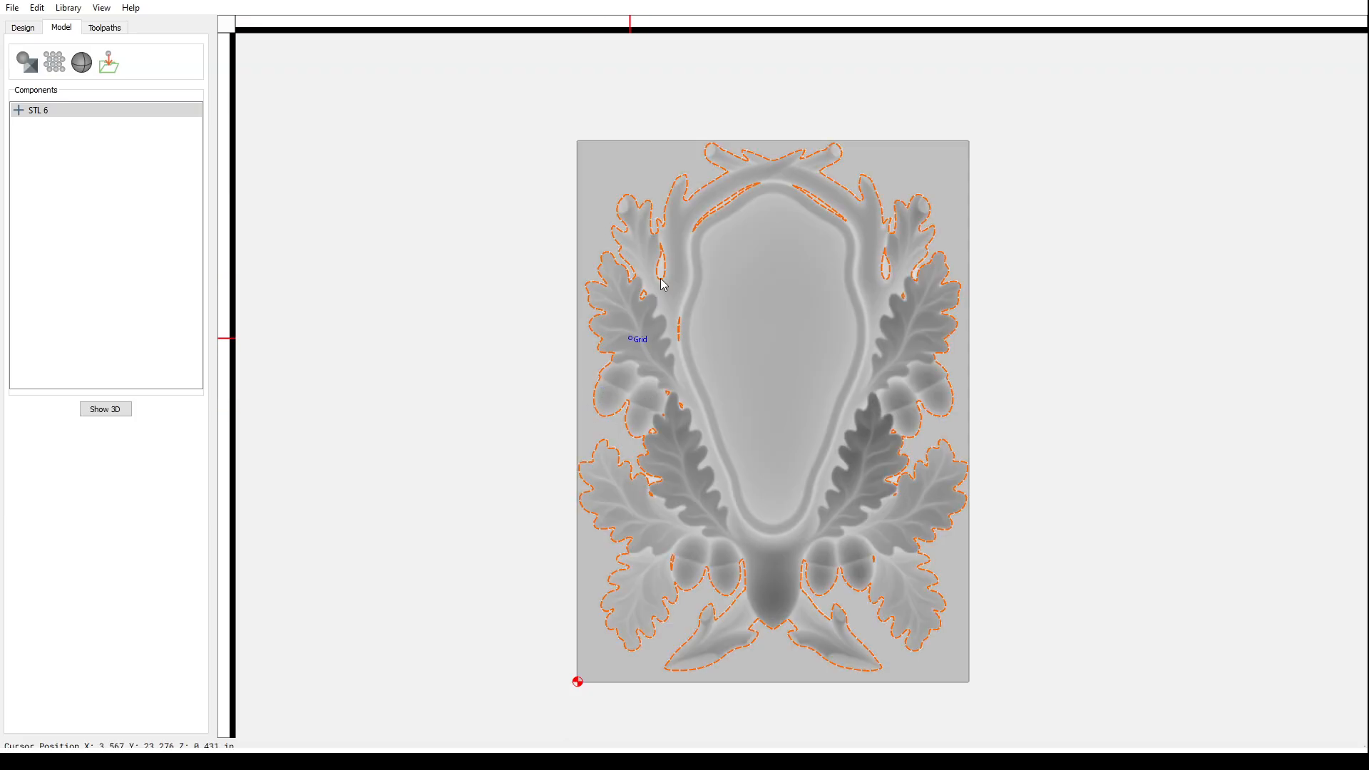
{"action": "scroll", "coordinate": [647, 297], "scroll_direction": "up", "scroll_amount": 1}
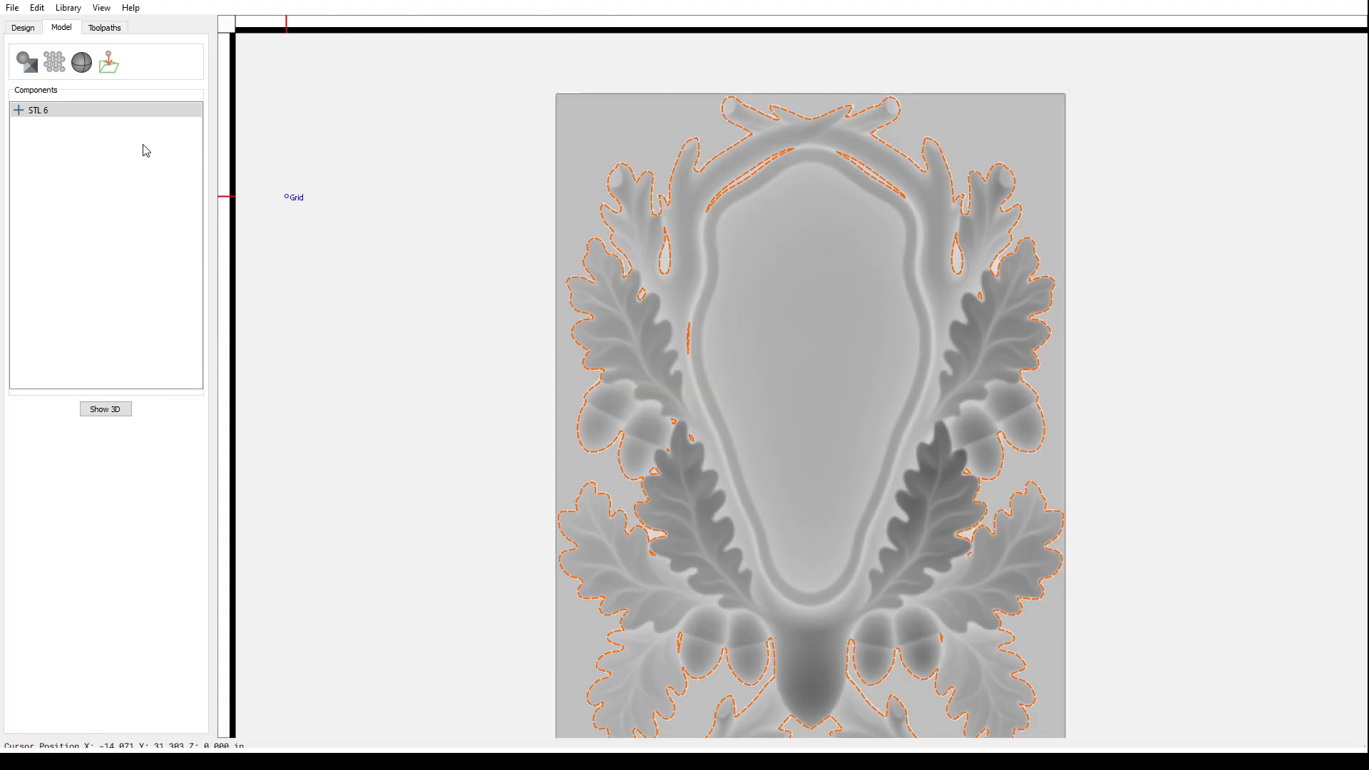
{"action": "left_click", "coordinate": [118, 412]}
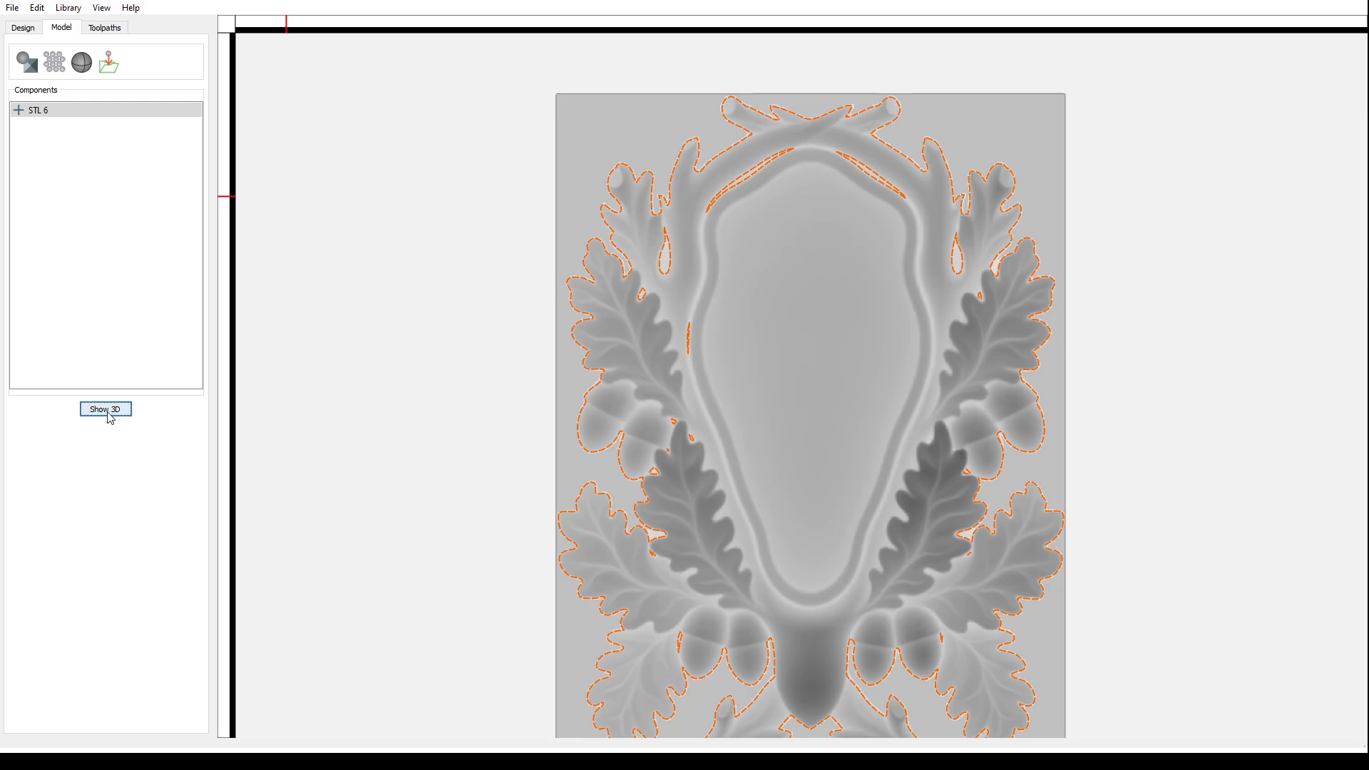
{"action": "scroll", "coordinate": [657, 348], "scroll_direction": "up", "scroll_amount": 3}
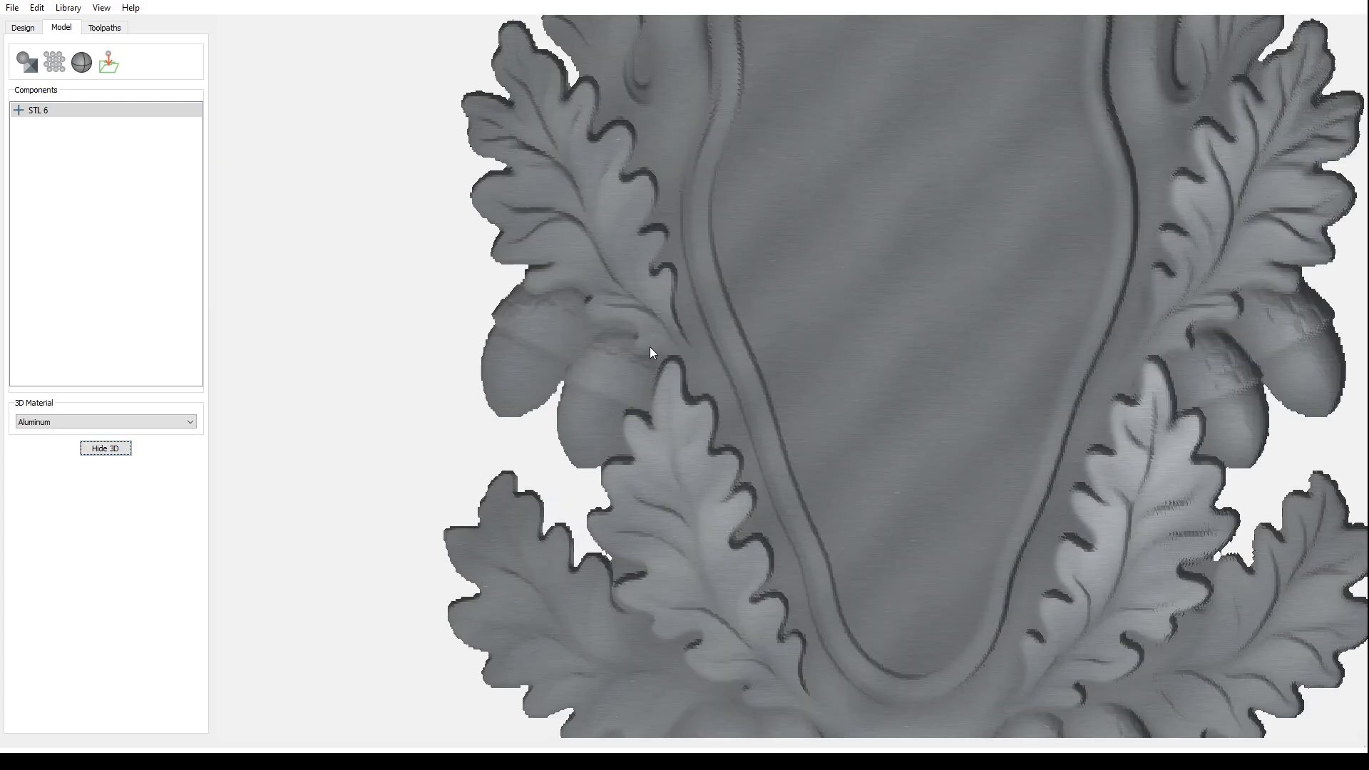
{"action": "scroll", "coordinate": [649, 351], "scroll_direction": "down", "scroll_amount": 1}
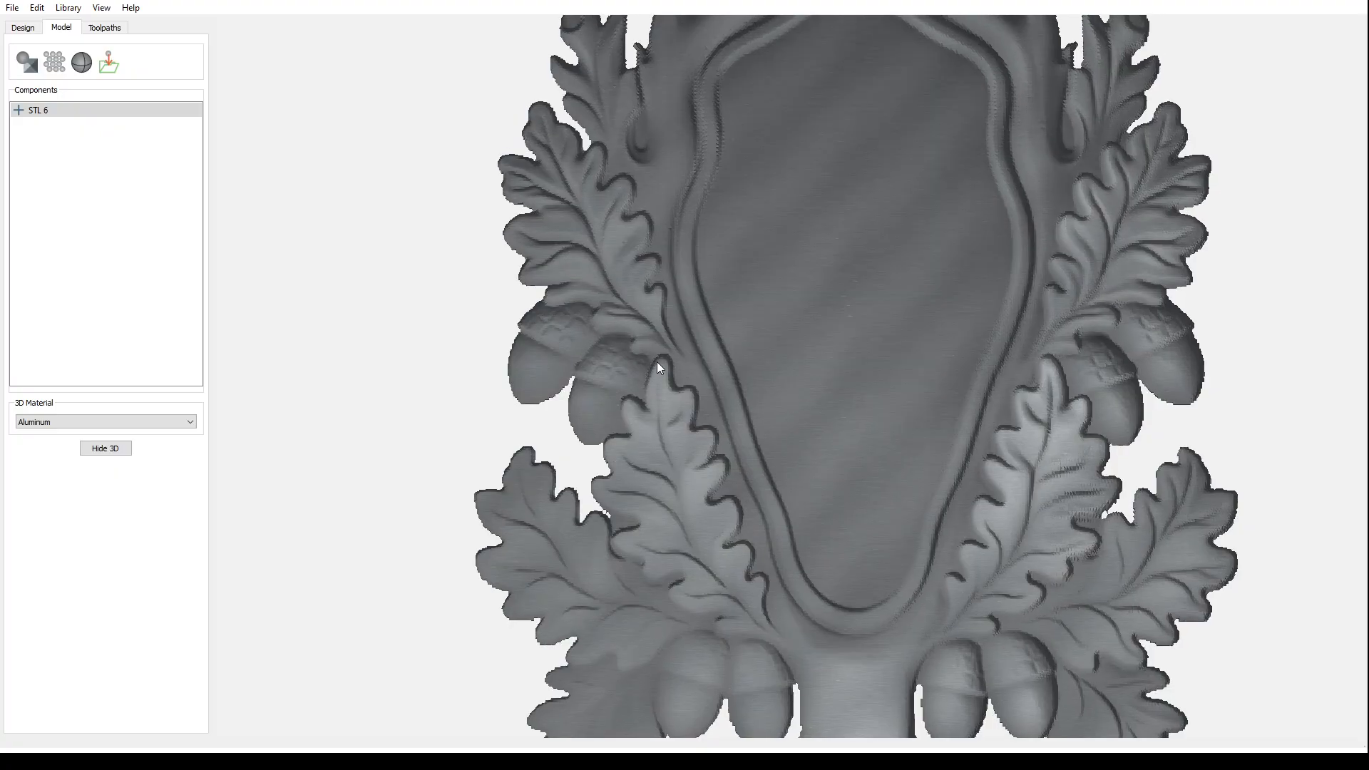
{"action": "left_click_drag", "start_coordinate": [657, 361], "coordinate": [683, 489]}
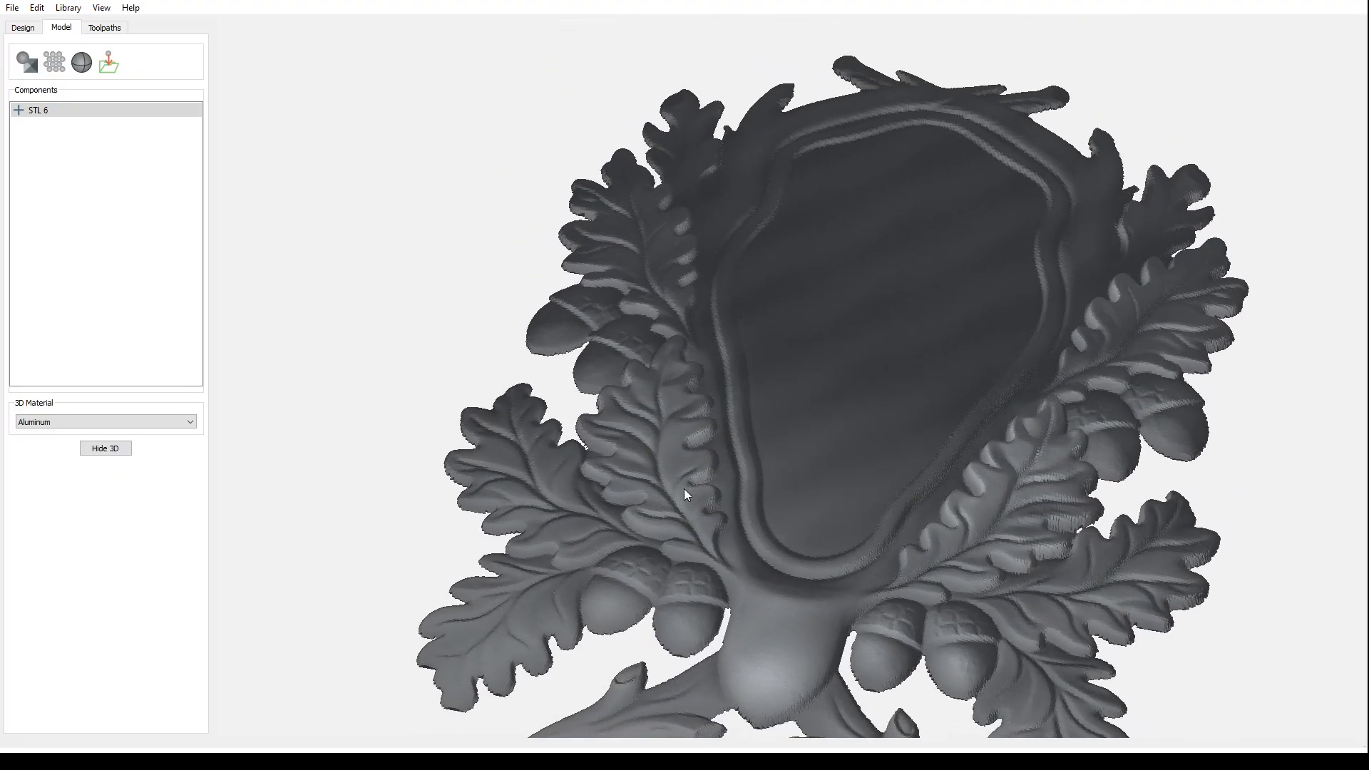
{"action": "left_click_drag", "start_coordinate": [786, 586], "coordinate": [814, 621]}
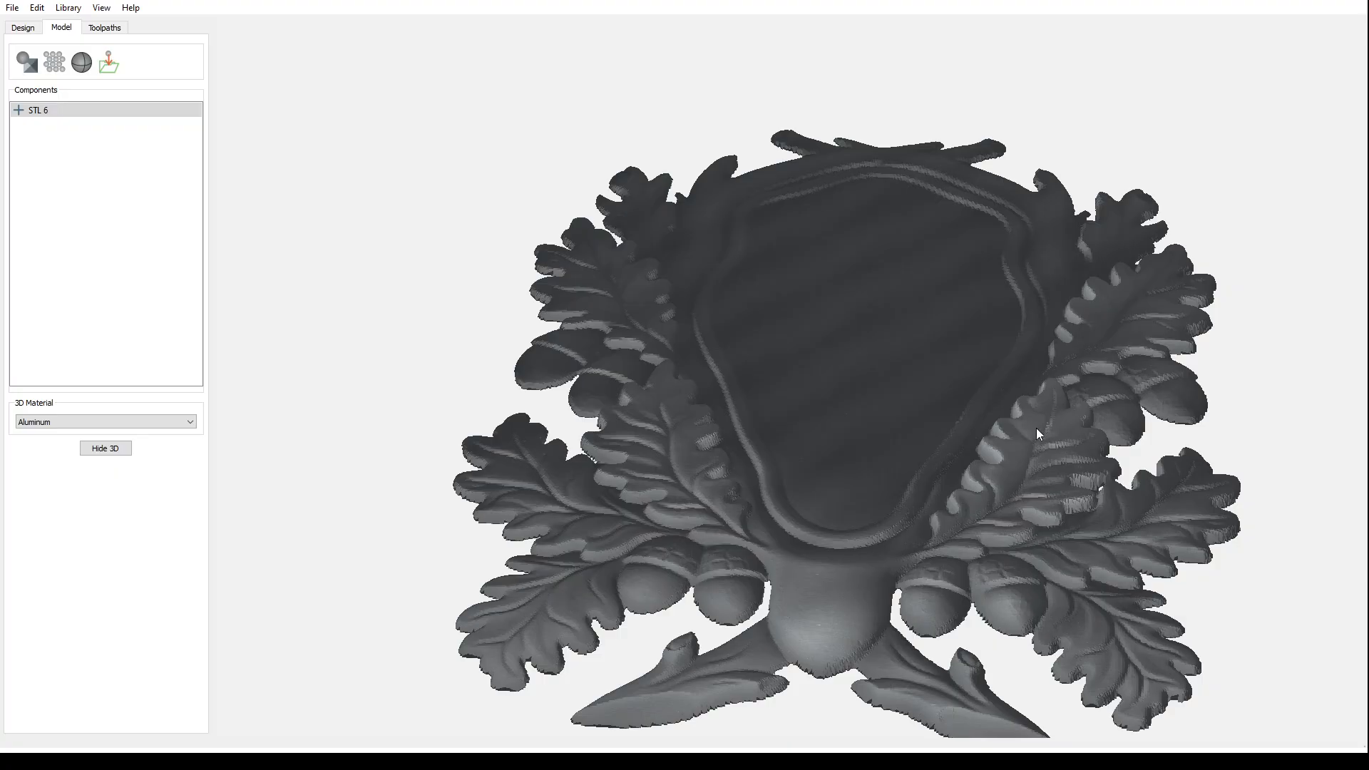
{"action": "left_click", "coordinate": [107, 449]}
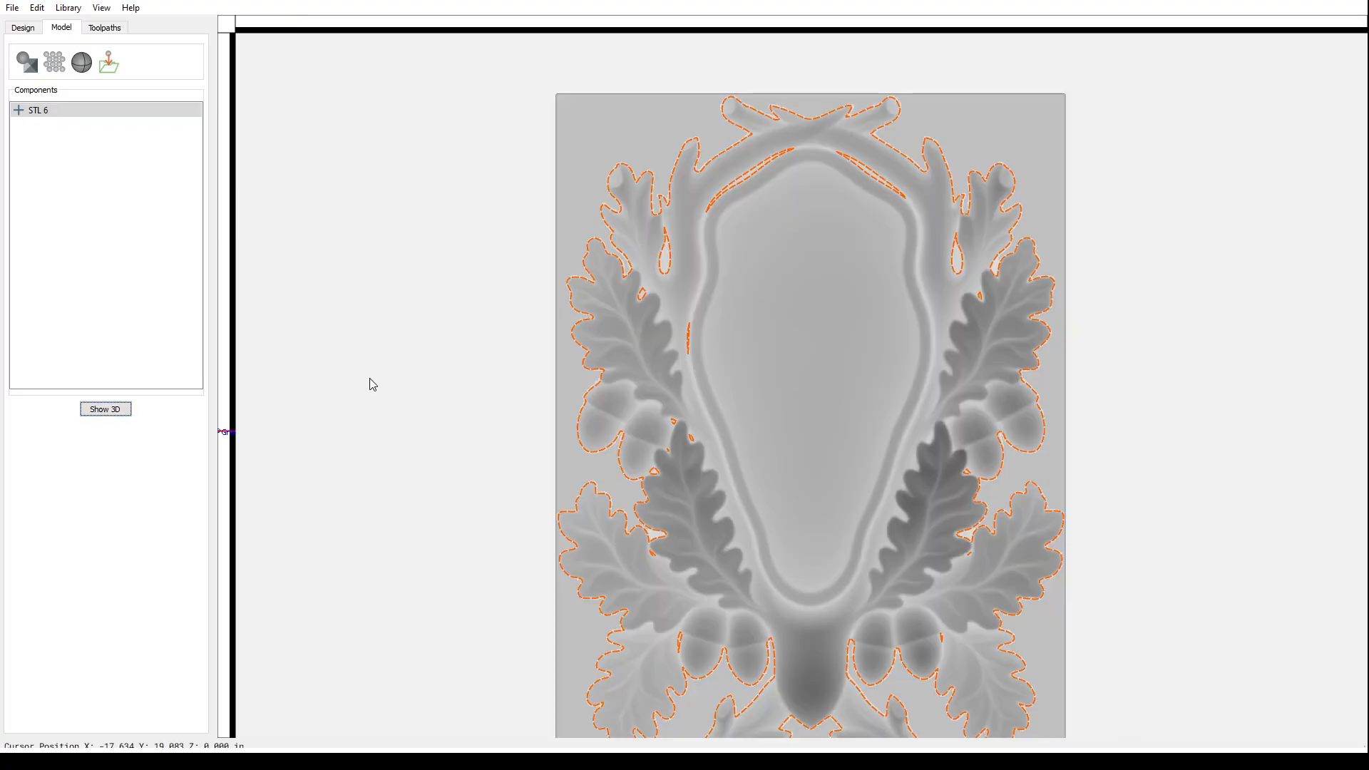
- In the design tools, delete a small stray vector and the thin vertical vector
{"action": "left_click", "coordinate": [23, 28]}
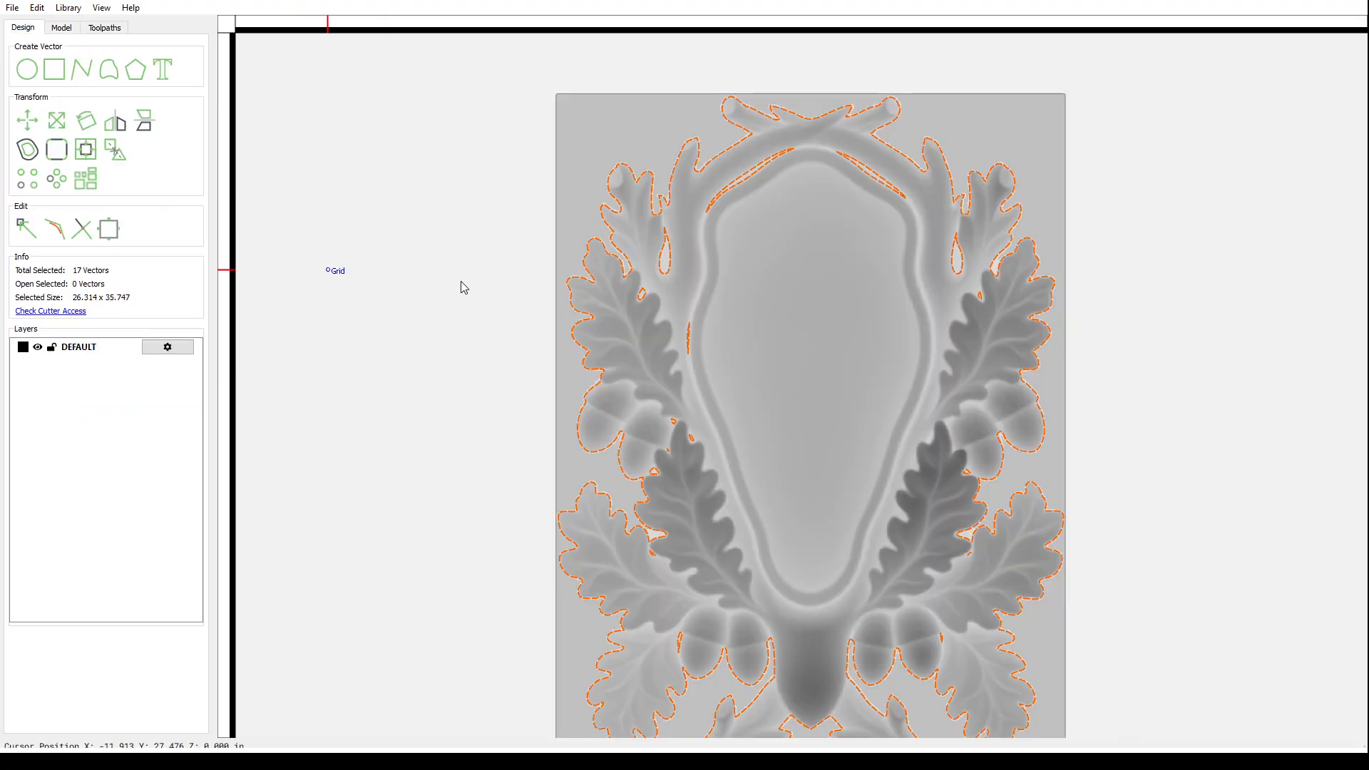
{"action": "left_click", "coordinate": [709, 279]}
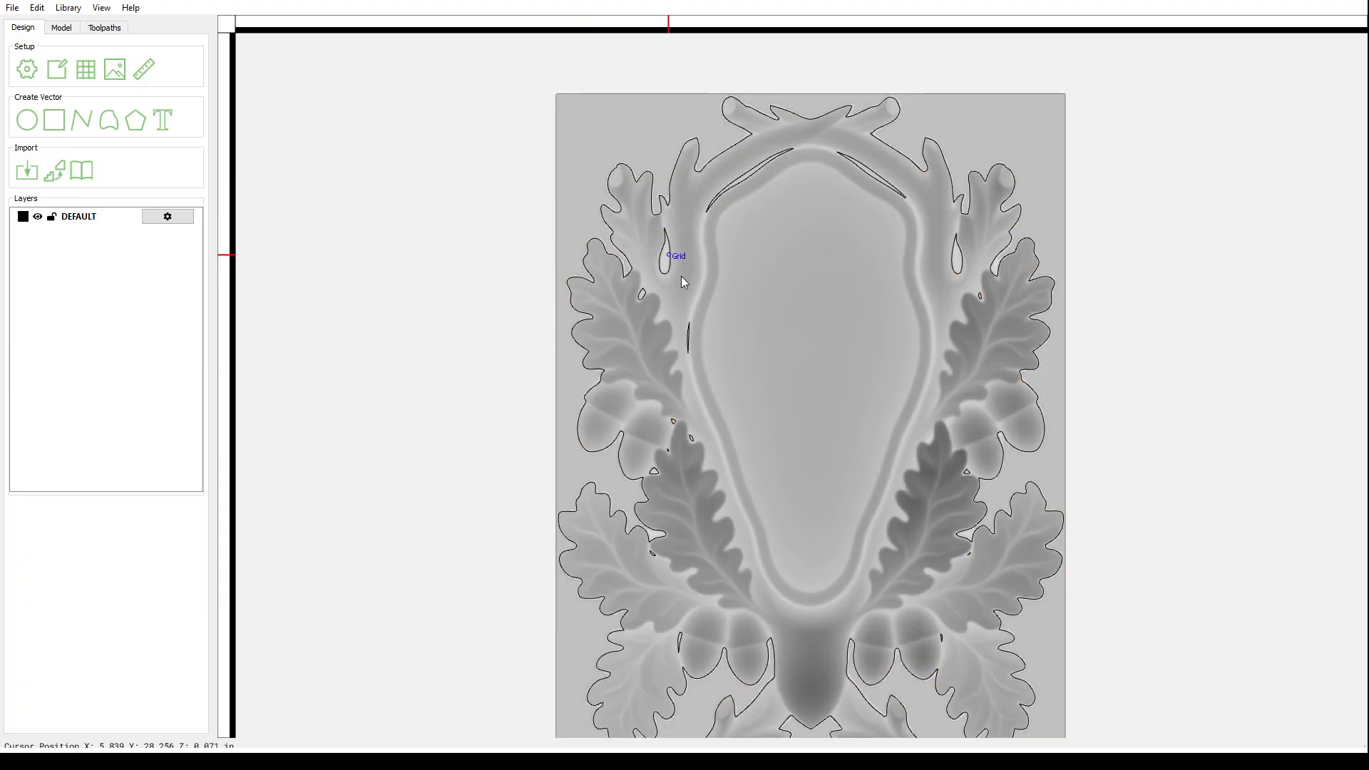
{"action": "key", "text": "ctrl+a"}
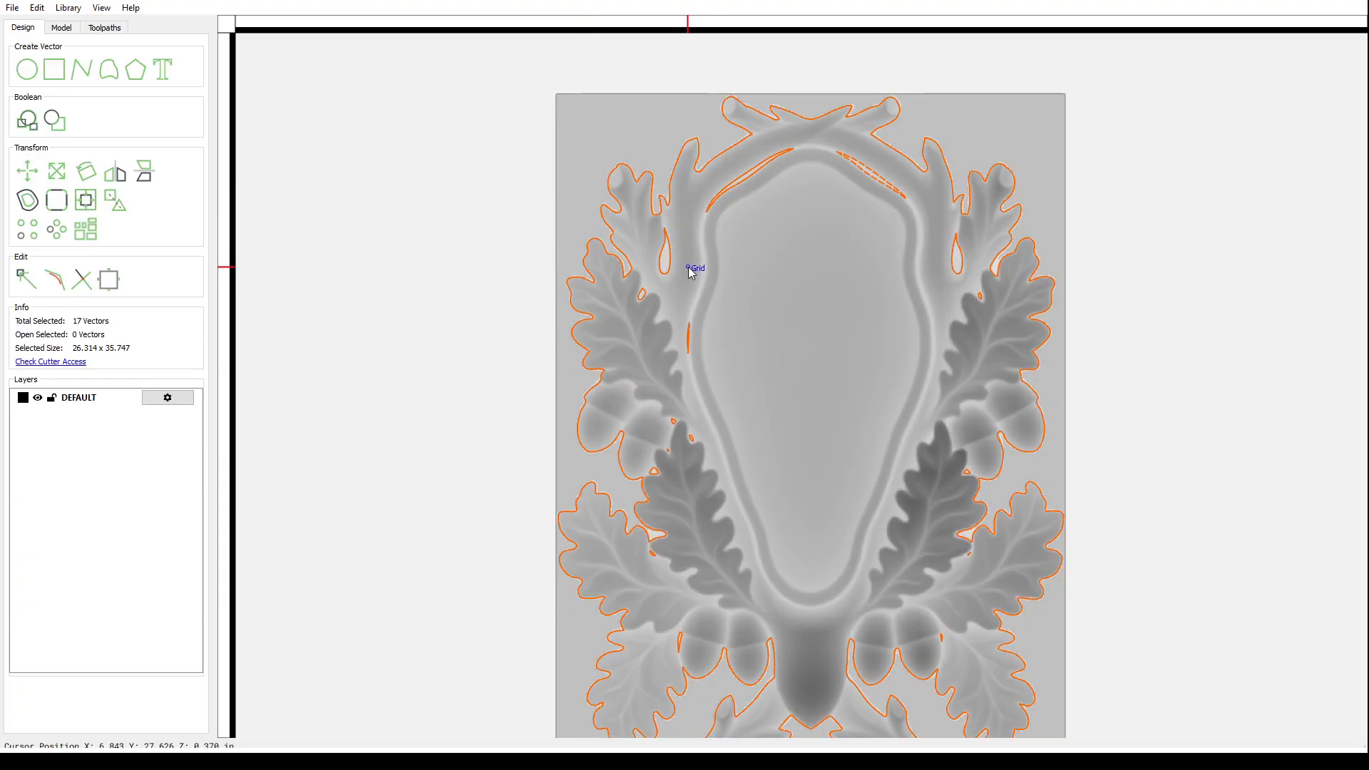
{"action": "left_click", "coordinate": [689, 261]}
{"action": "left_click", "coordinate": [669, 251]}
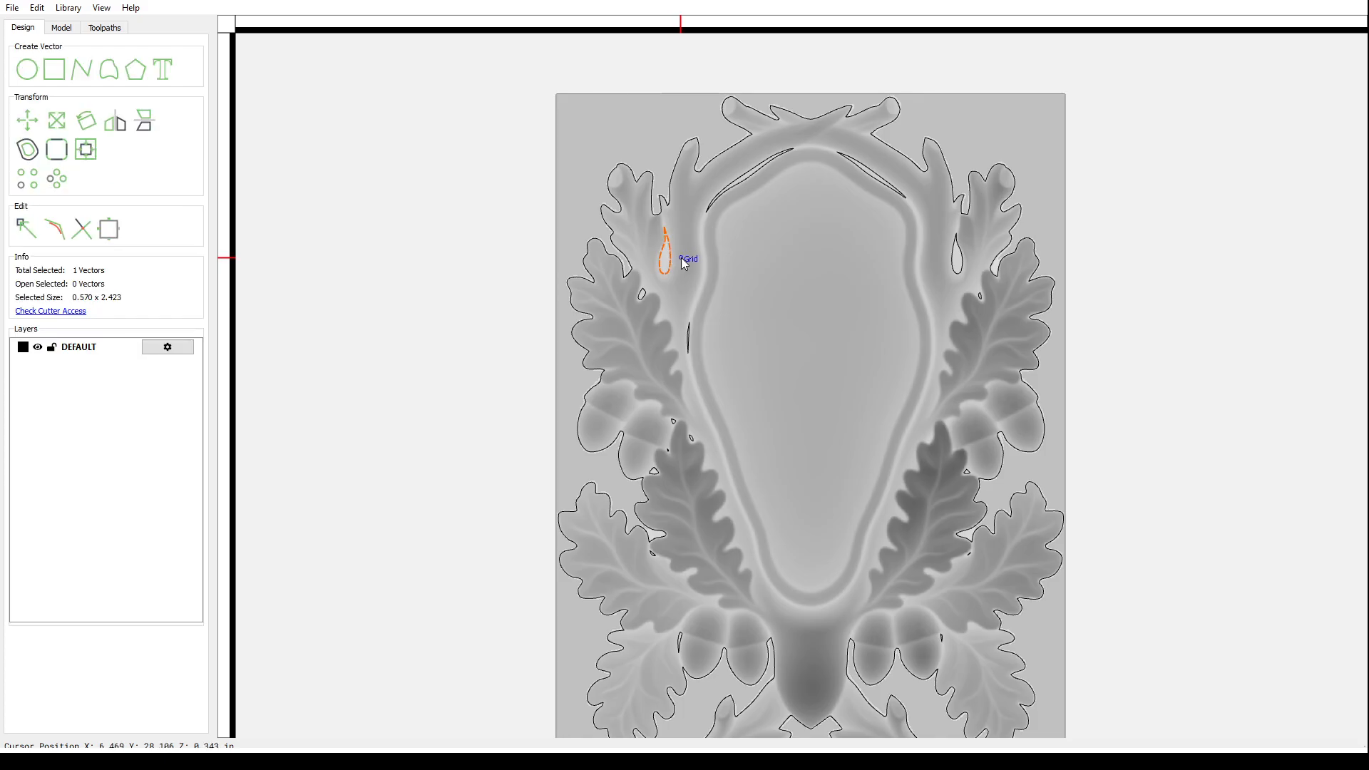
{"action": "left_click", "coordinate": [682, 259]}
{"action": "left_click", "coordinate": [641, 293]}
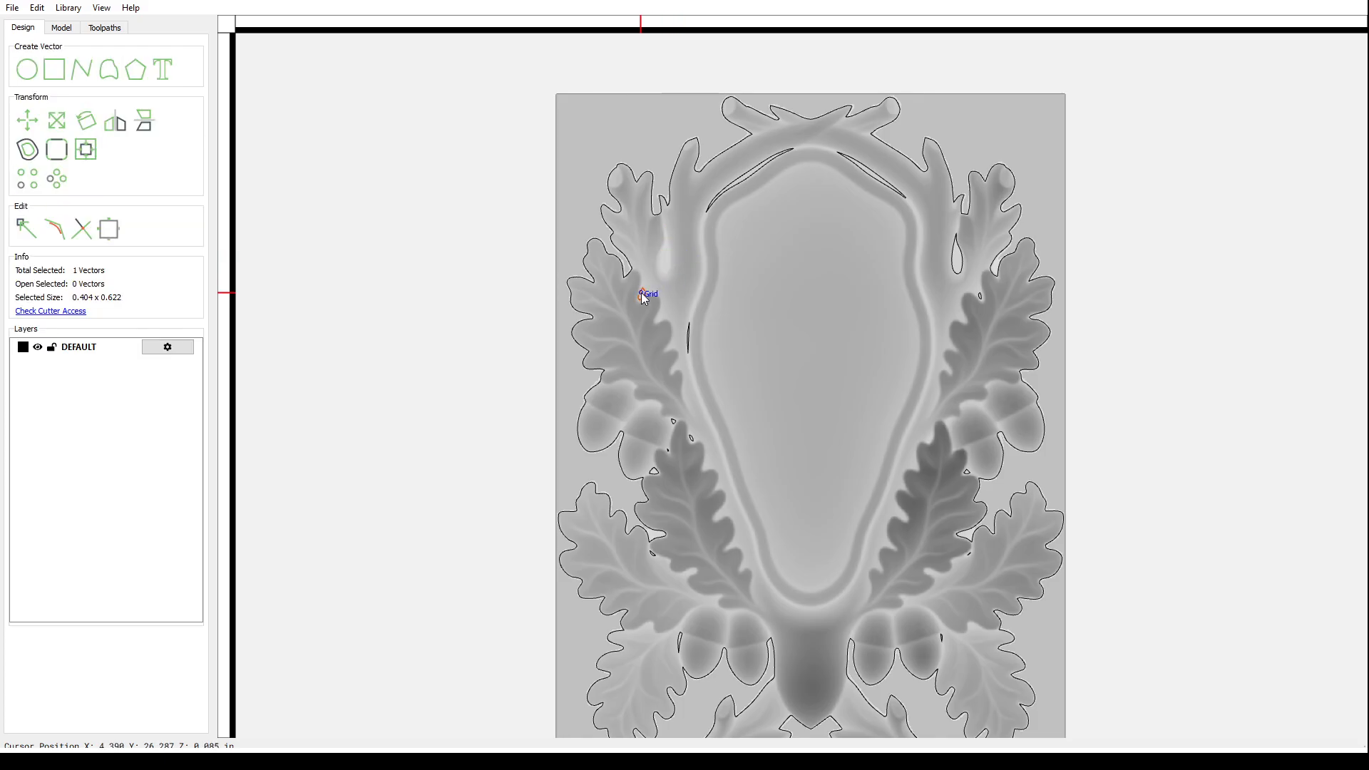
{"action": "left_click", "coordinate": [688, 331], "text": "shift"}
{"action": "key", "text": "Delete"}
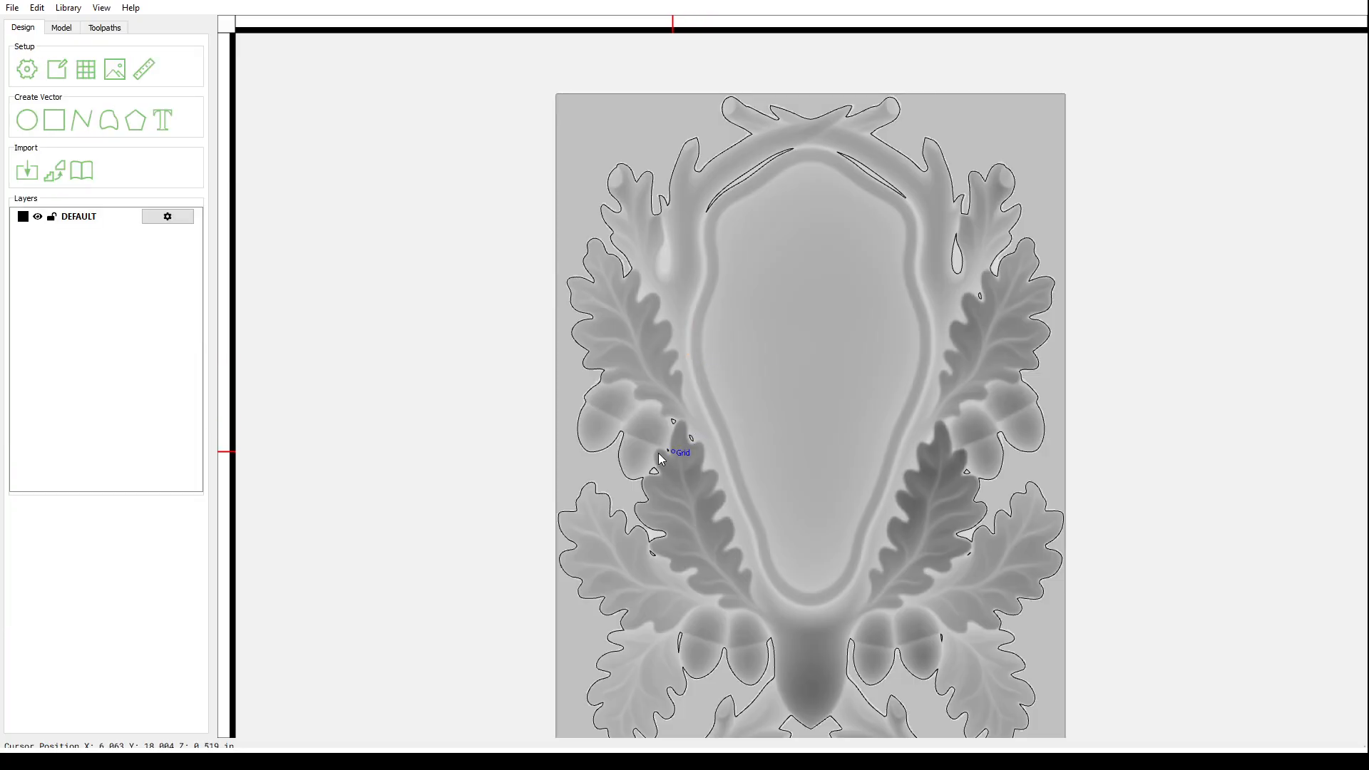
- Delete the left-leaf stray vectors, the upper-left arc, the upper-right diagonal and the right teardrop
{"action": "left_click_drag", "start_coordinate": [659, 454], "coordinate": [706, 397]}
{"action": "key", "text": "Delete"}
{"action": "left_click", "coordinate": [744, 178]}
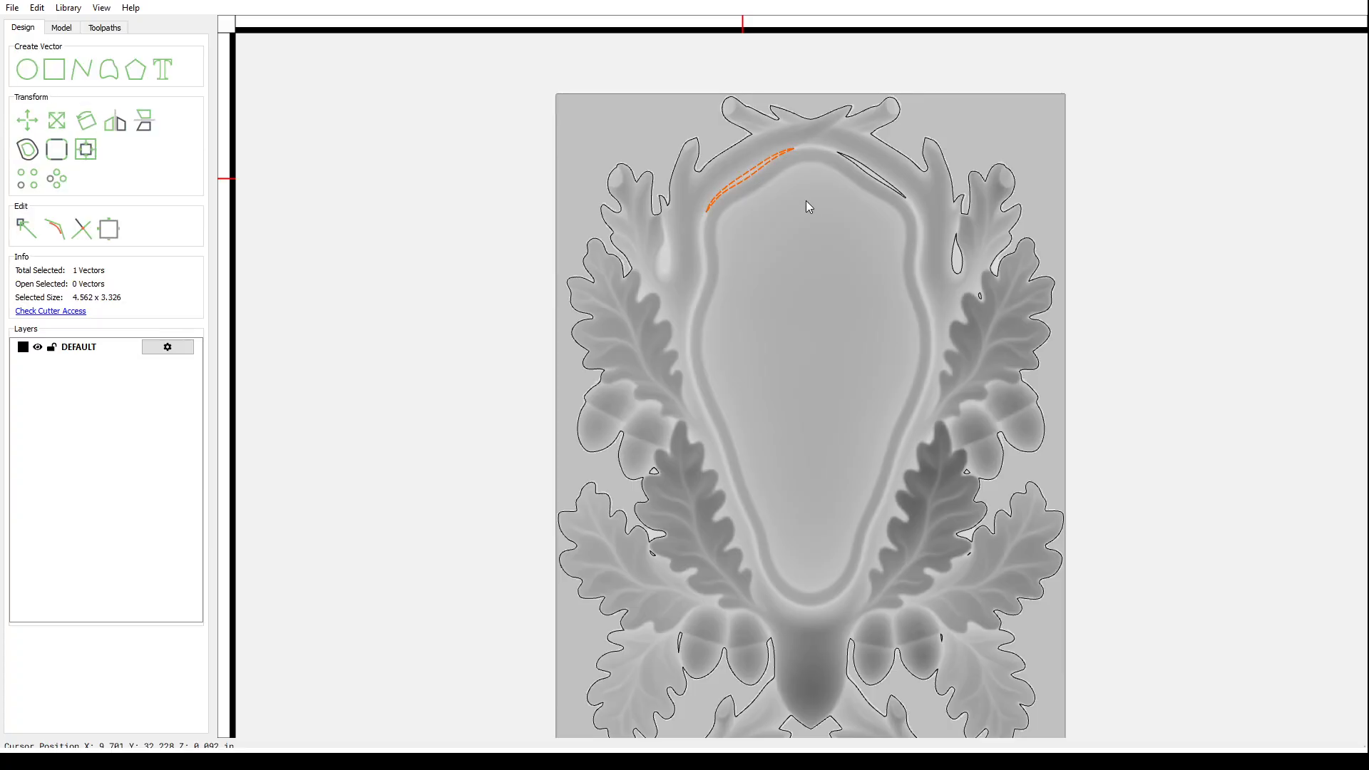
{"action": "key", "text": "Delete"}
{"action": "left_click", "coordinate": [873, 176]}
{"action": "key", "text": "Delete"}
{"action": "left_click", "coordinate": [960, 251]}
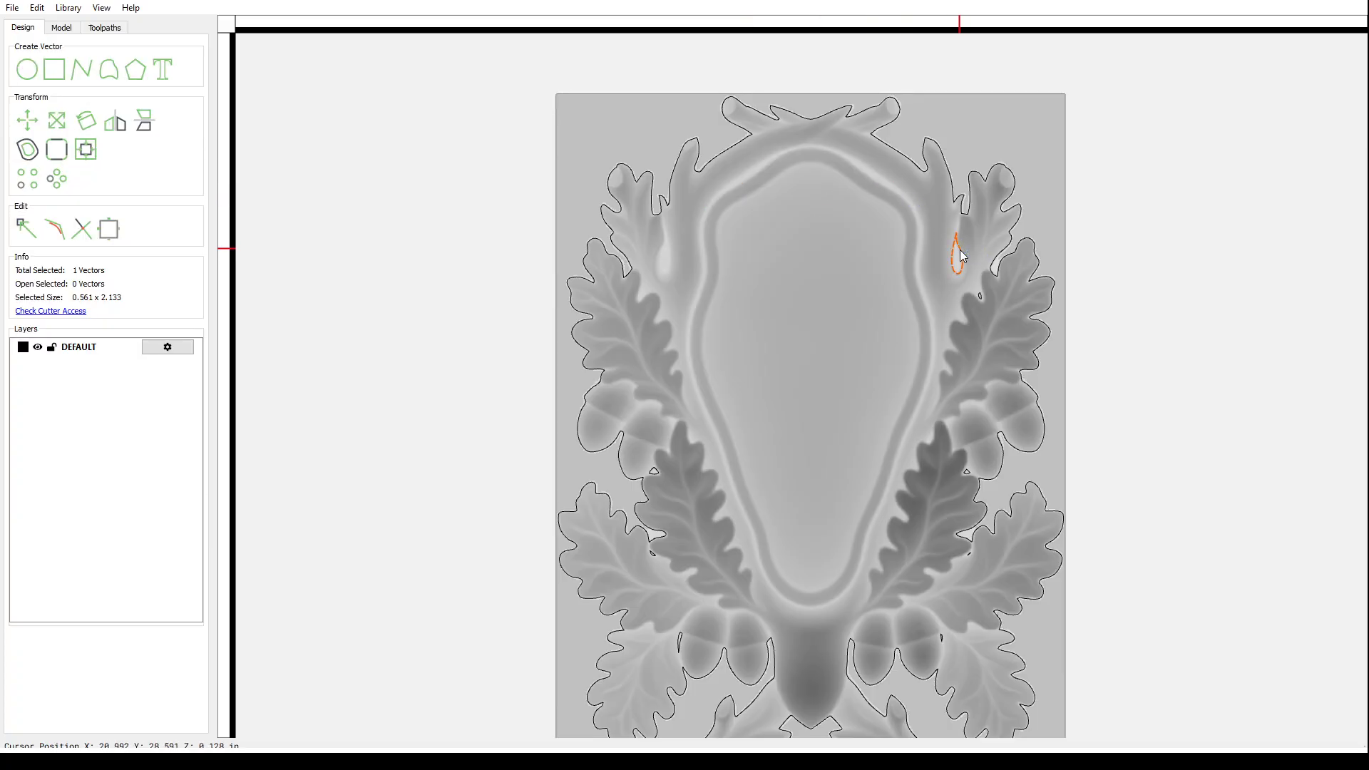
{"action": "key", "text": "Delete"}
- Remove the small loop on the right leaf, keeping the outer outline, and a left-leaf stray vector
{"action": "left_click_drag", "start_coordinate": [991, 288], "coordinate": [992, 286]}
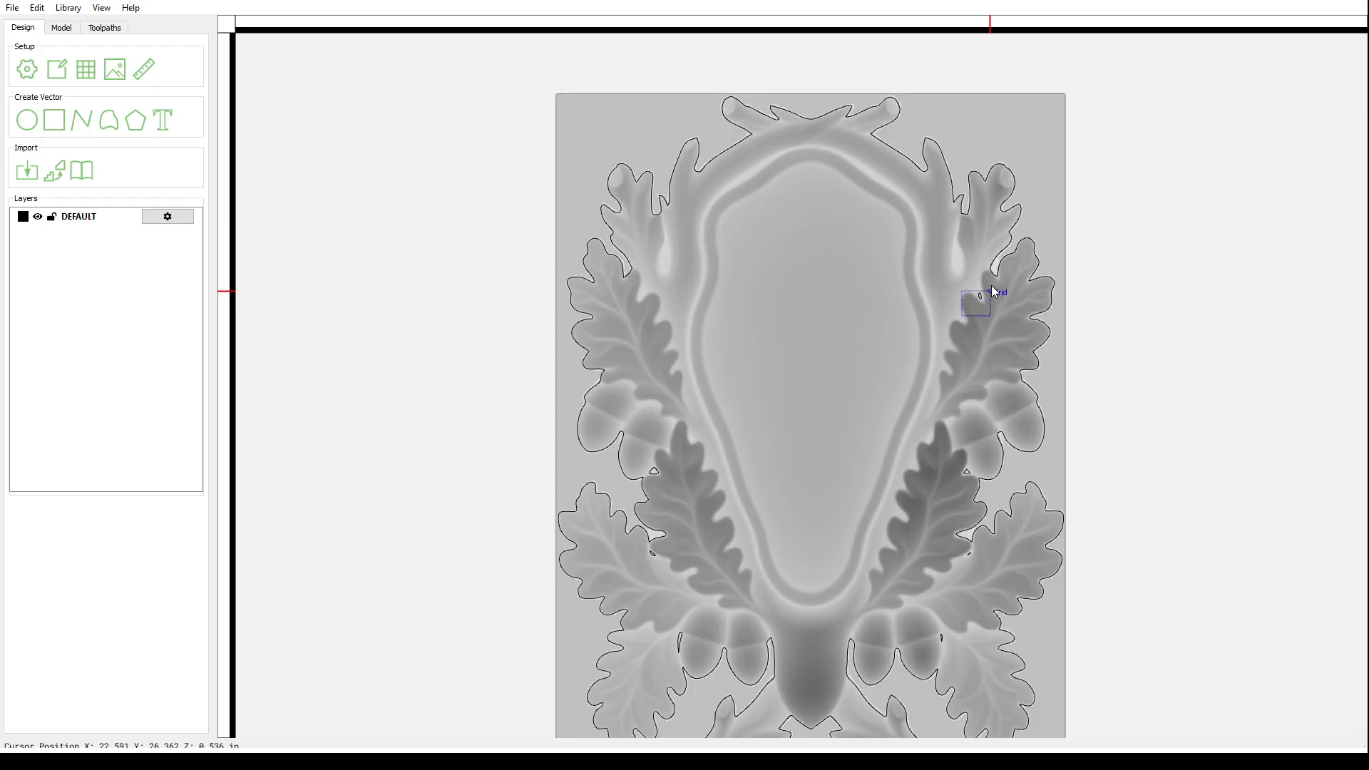
{"action": "key", "text": "Delete"}
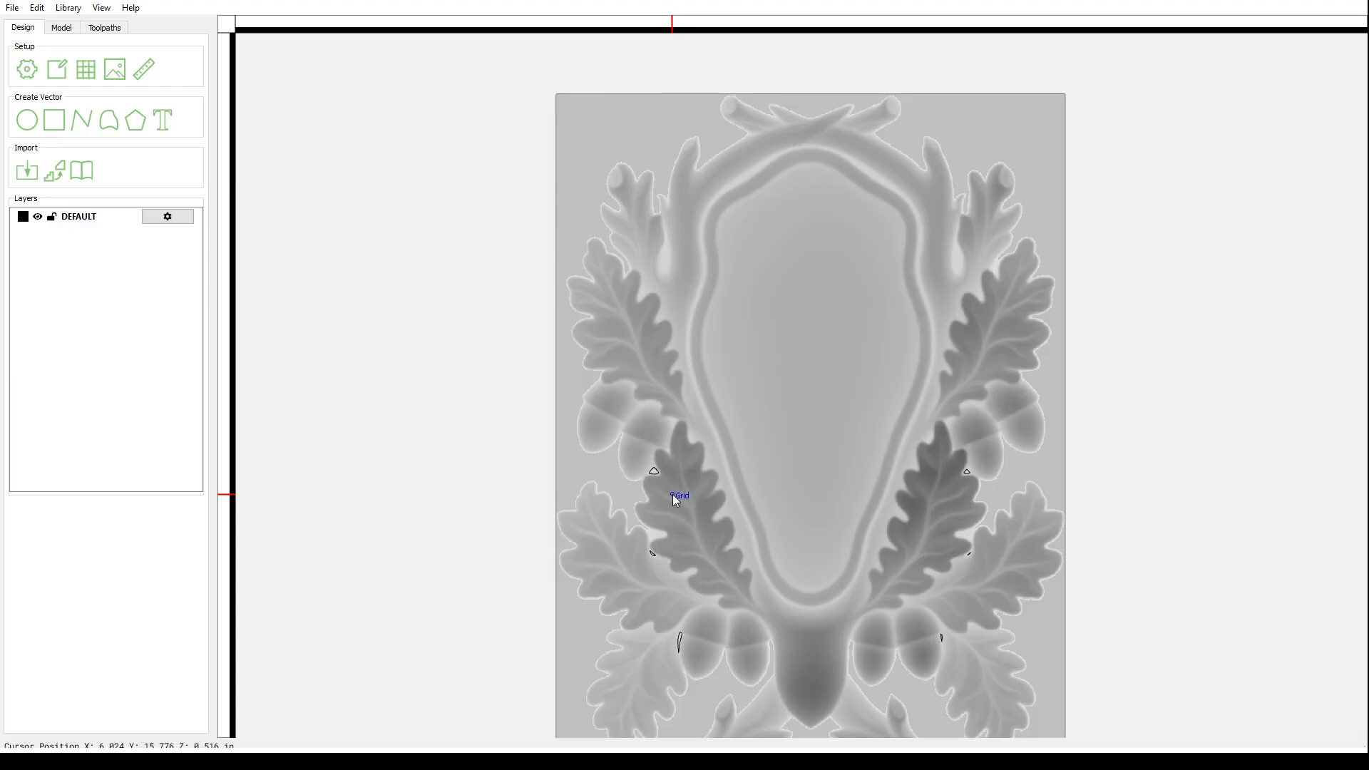
{"action": "key", "text": "ctrl+z"}
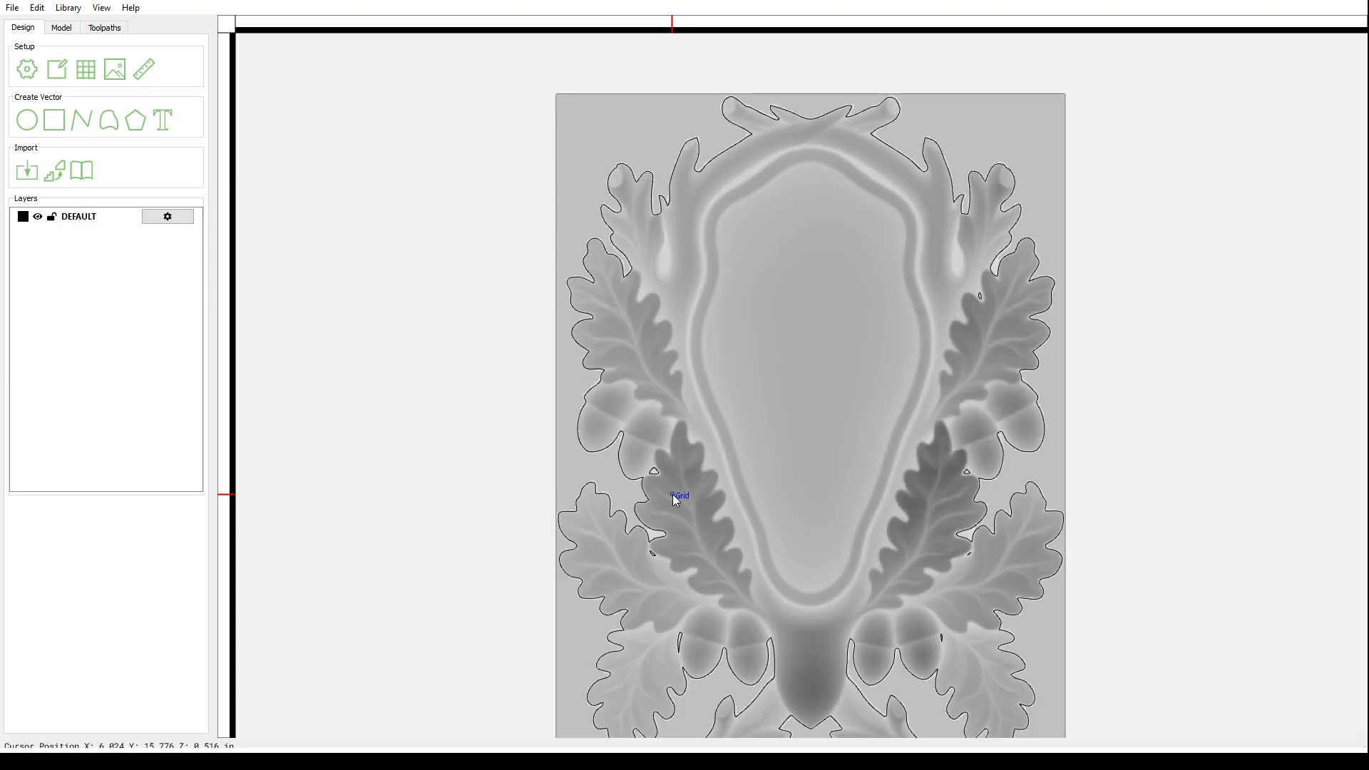
{"action": "left_click", "coordinate": [980, 295]}
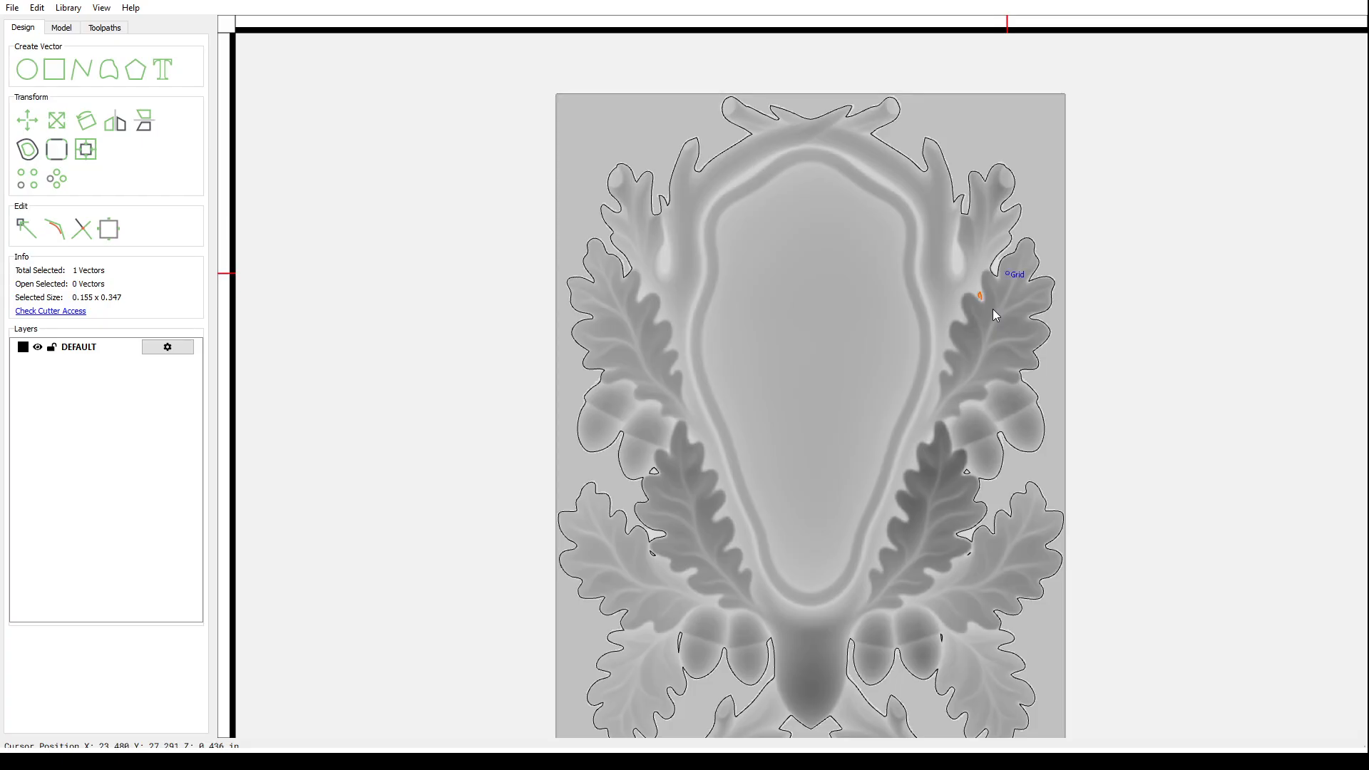
{"action": "key", "text": "Delete"}
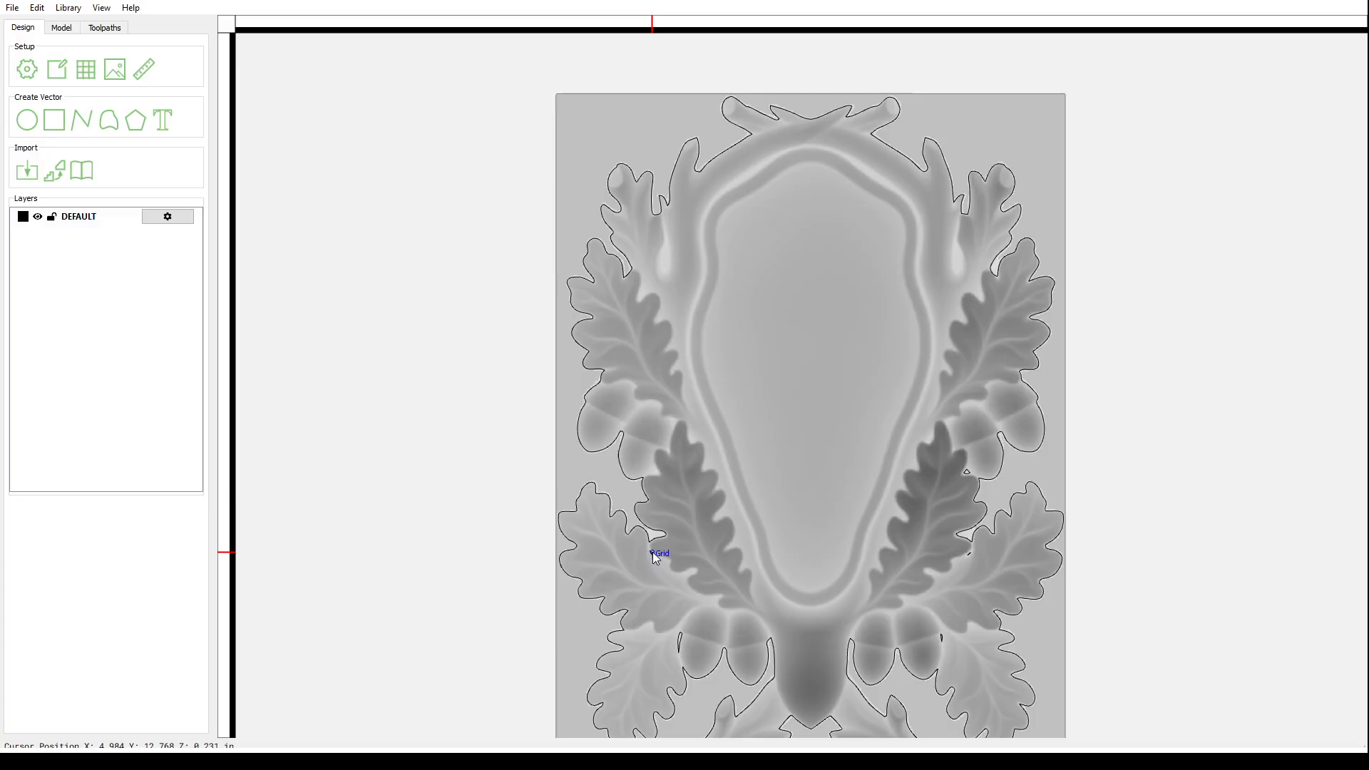
{"action": "left_click", "coordinate": [652, 552]}
{"action": "key", "text": "Delete"}
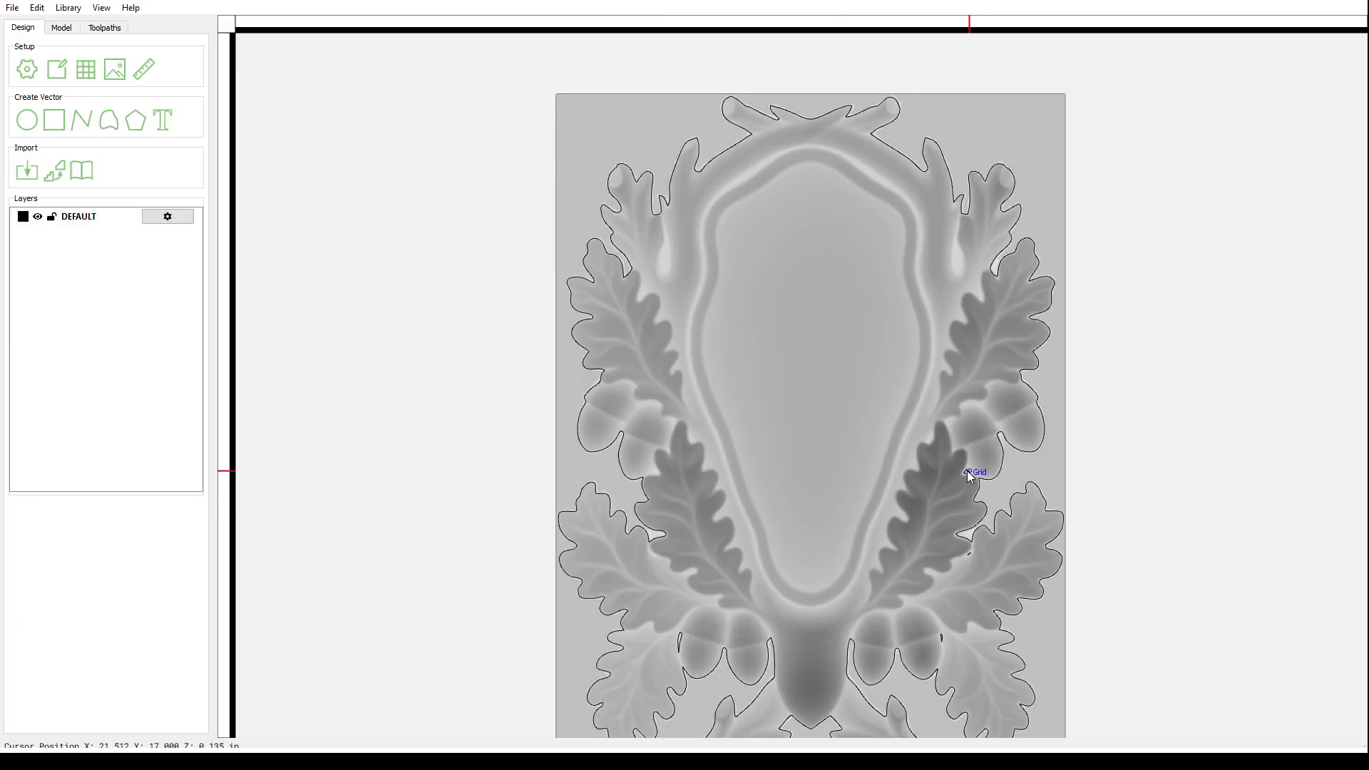
- Zoom in to delete the small stray sliver vector, then zoom back out
{"action": "scroll", "coordinate": [926, 464], "scroll_direction": "down", "scroll_amount": 2}
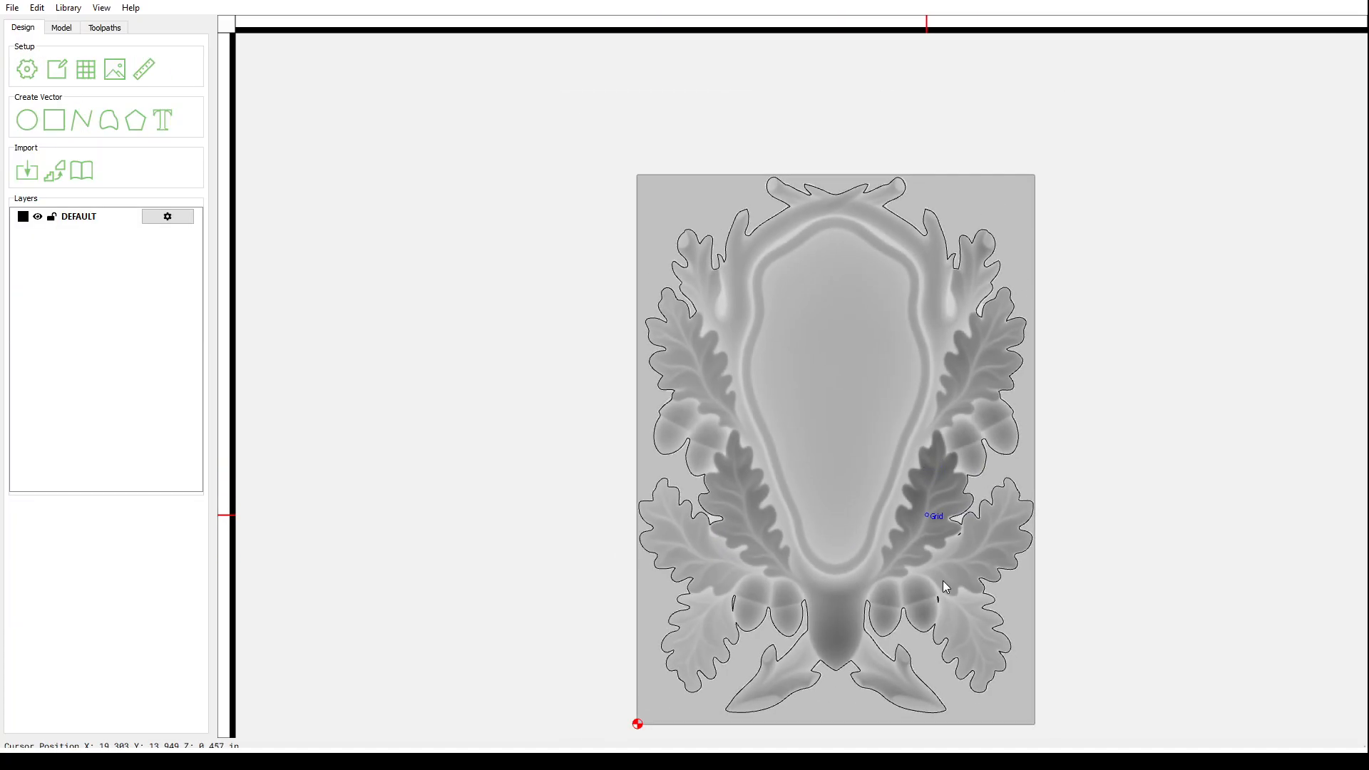
{"action": "scroll", "coordinate": [952, 584], "scroll_direction": "up", "scroll_amount": 2}
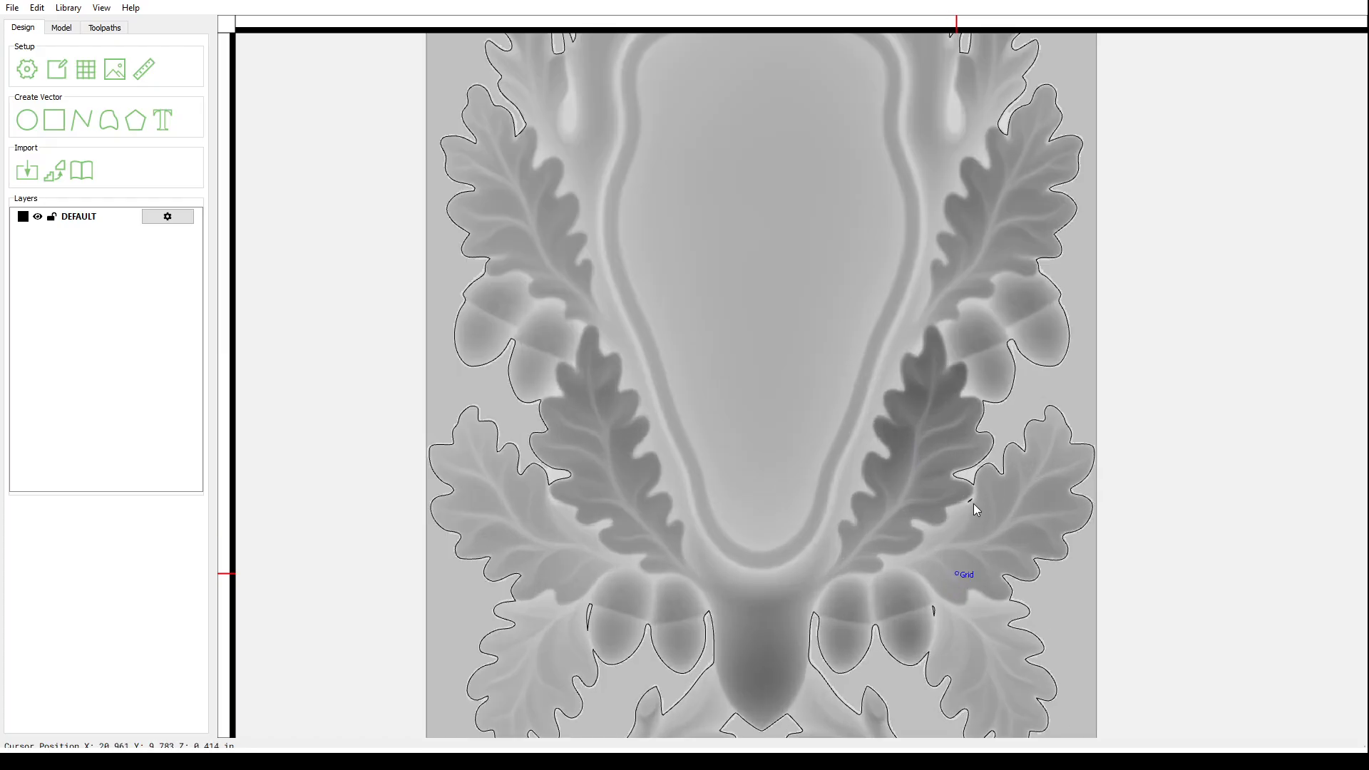
{"action": "scroll", "coordinate": [972, 506], "scroll_direction": "up", "scroll_amount": 1}
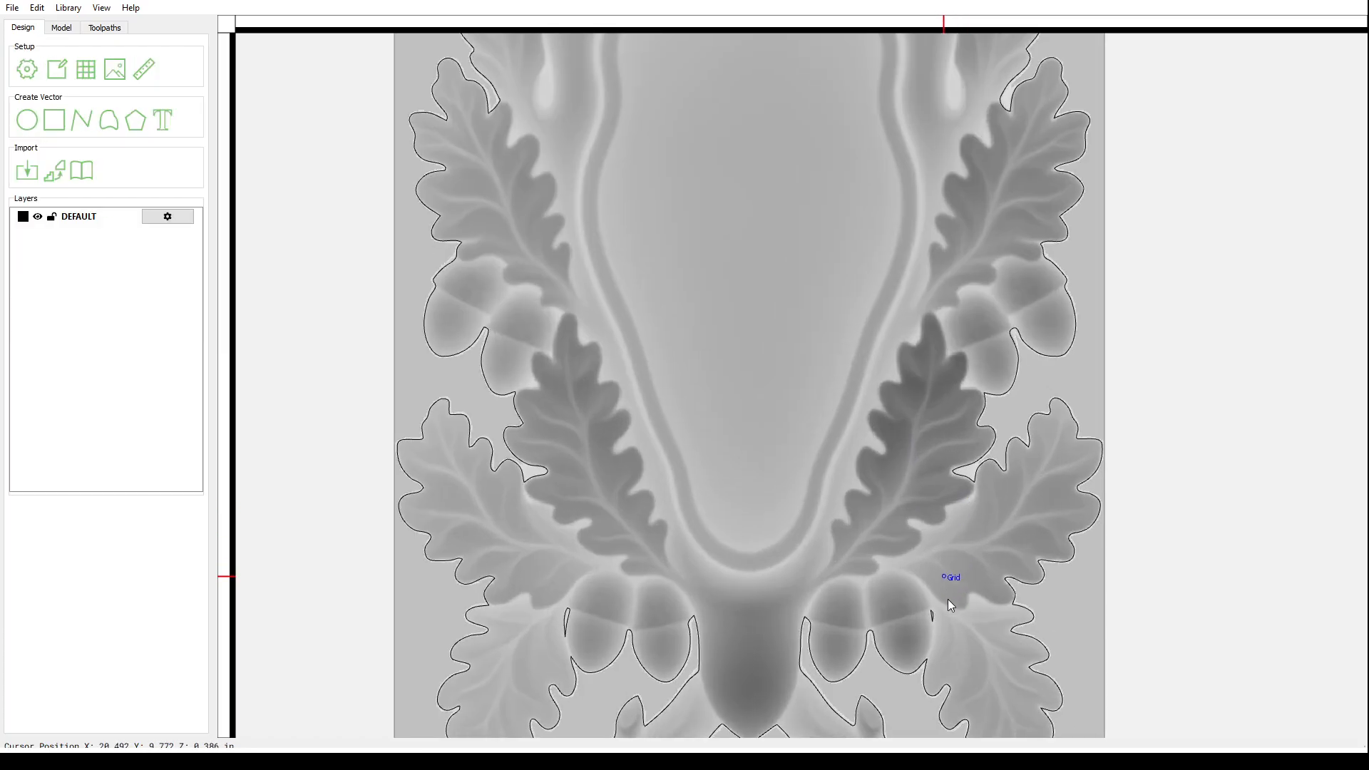
{"action": "left_click", "coordinate": [569, 618]}
{"action": "key", "text": "Delete"}
{"action": "scroll", "coordinate": [579, 611], "scroll_direction": "down", "scroll_amount": 5}
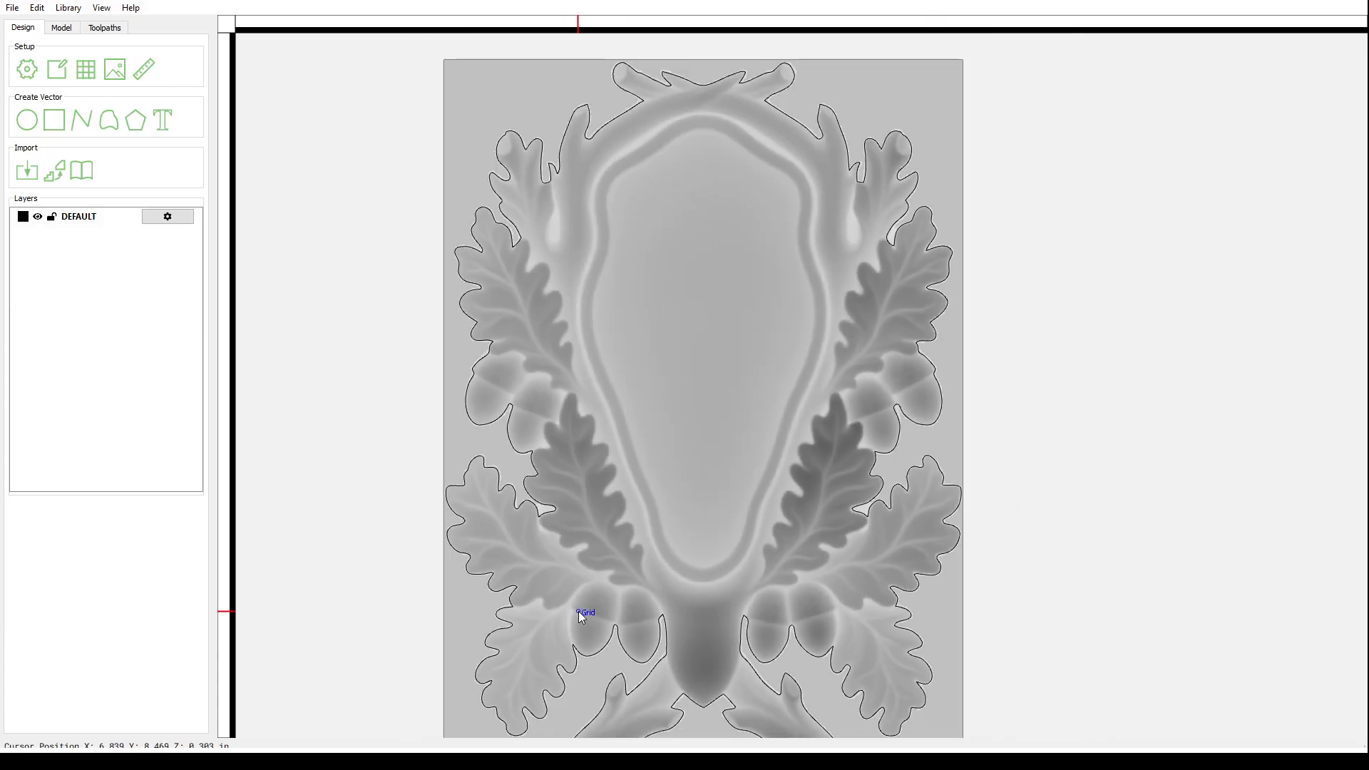
{"action": "scroll", "coordinate": [579, 611], "scroll_direction": "down", "scroll_amount": 4}
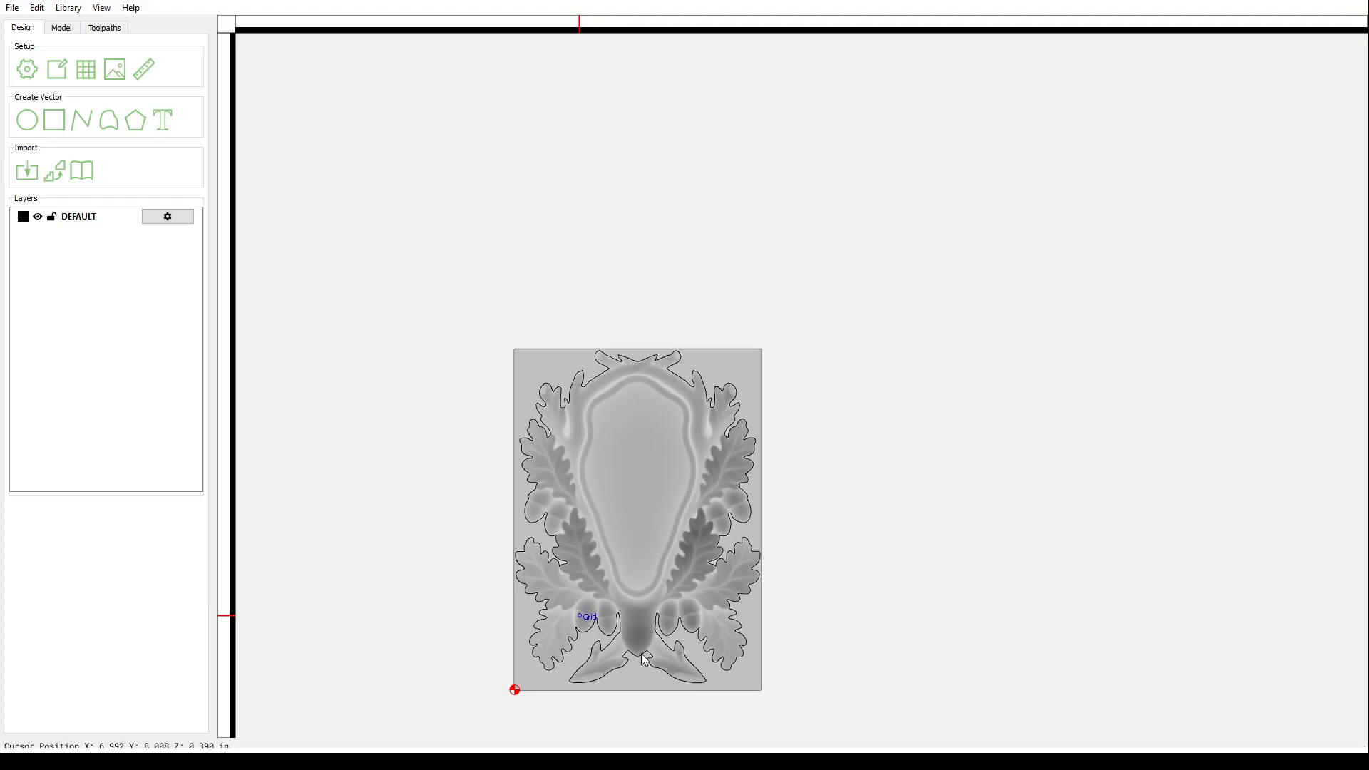
{"action": "scroll", "coordinate": [645, 666], "scroll_direction": "up", "scroll_amount": 5}
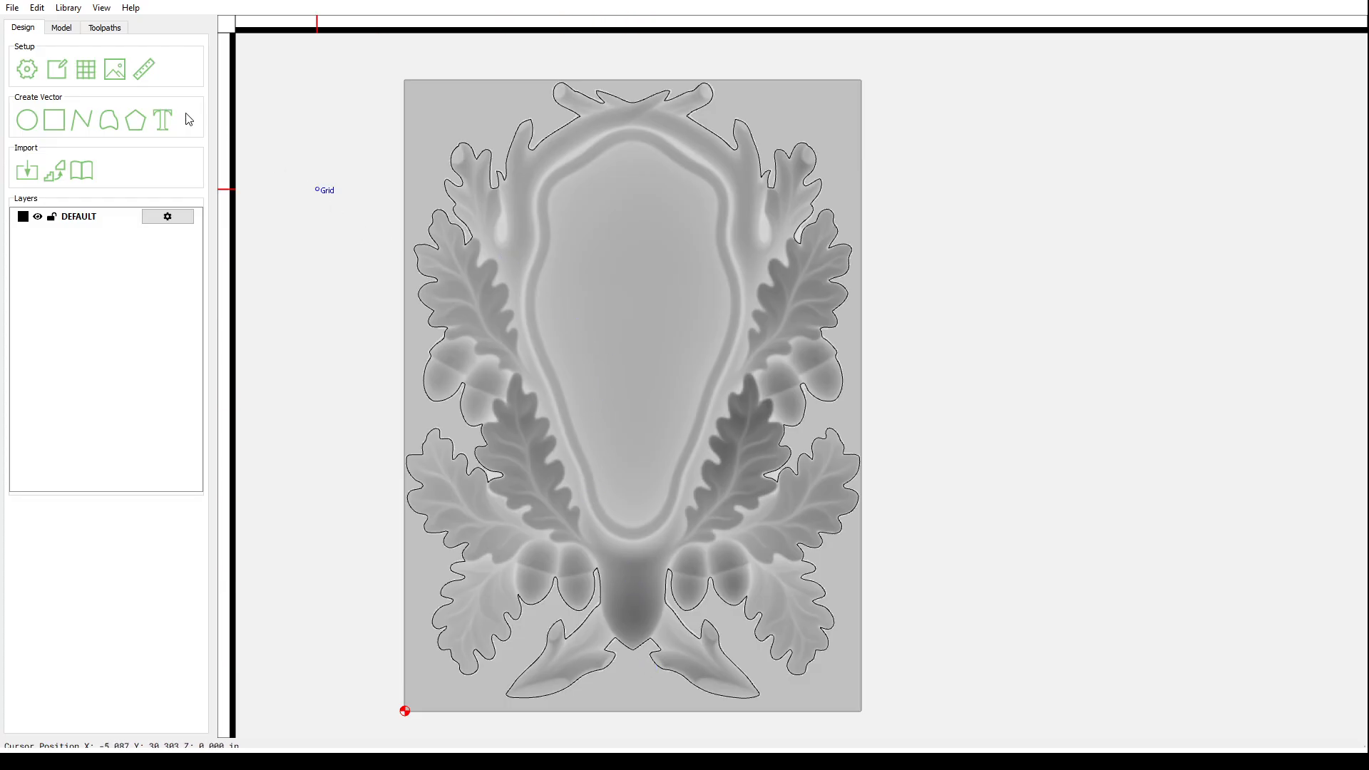
- Select the cartouche's outer outline vector in Design, then return to the toolpath list
{"action": "left_click", "coordinate": [105, 29]}
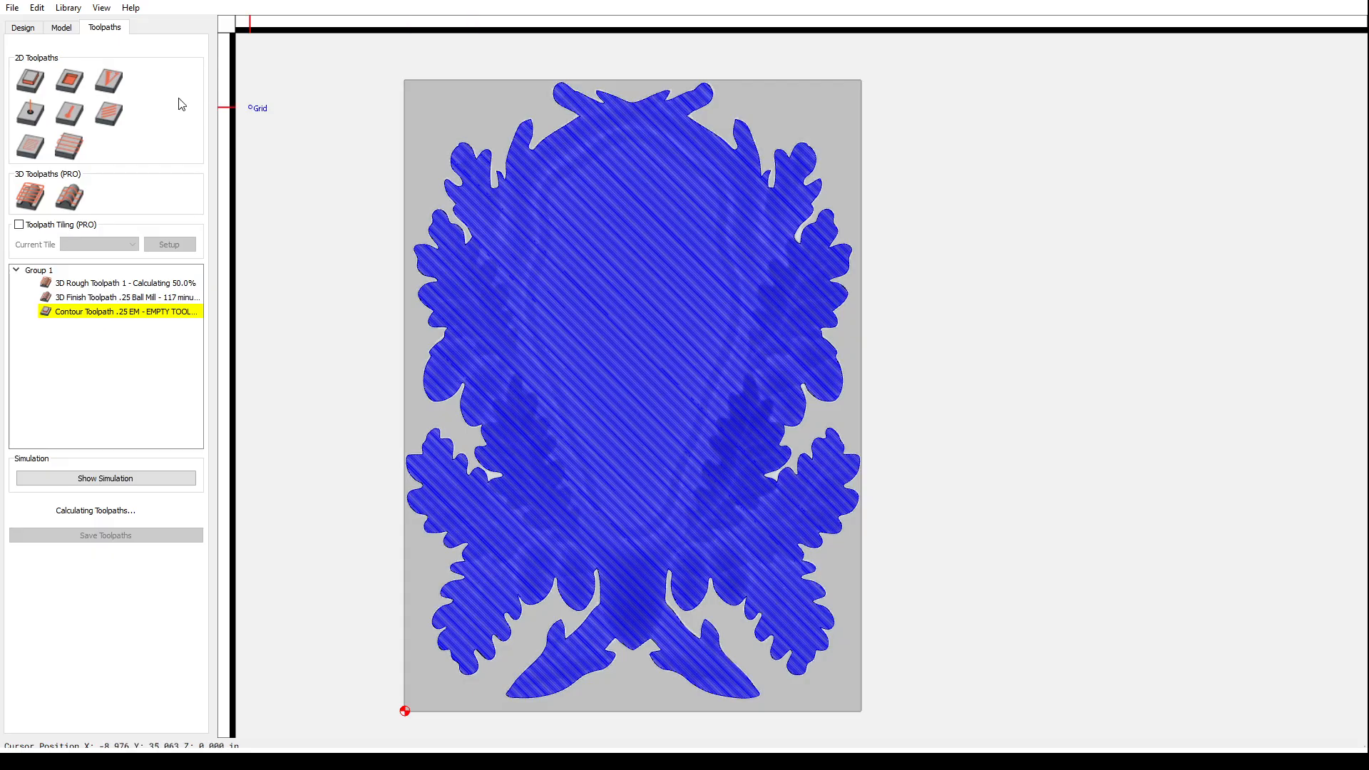
{"action": "left_click", "coordinate": [22, 27]}
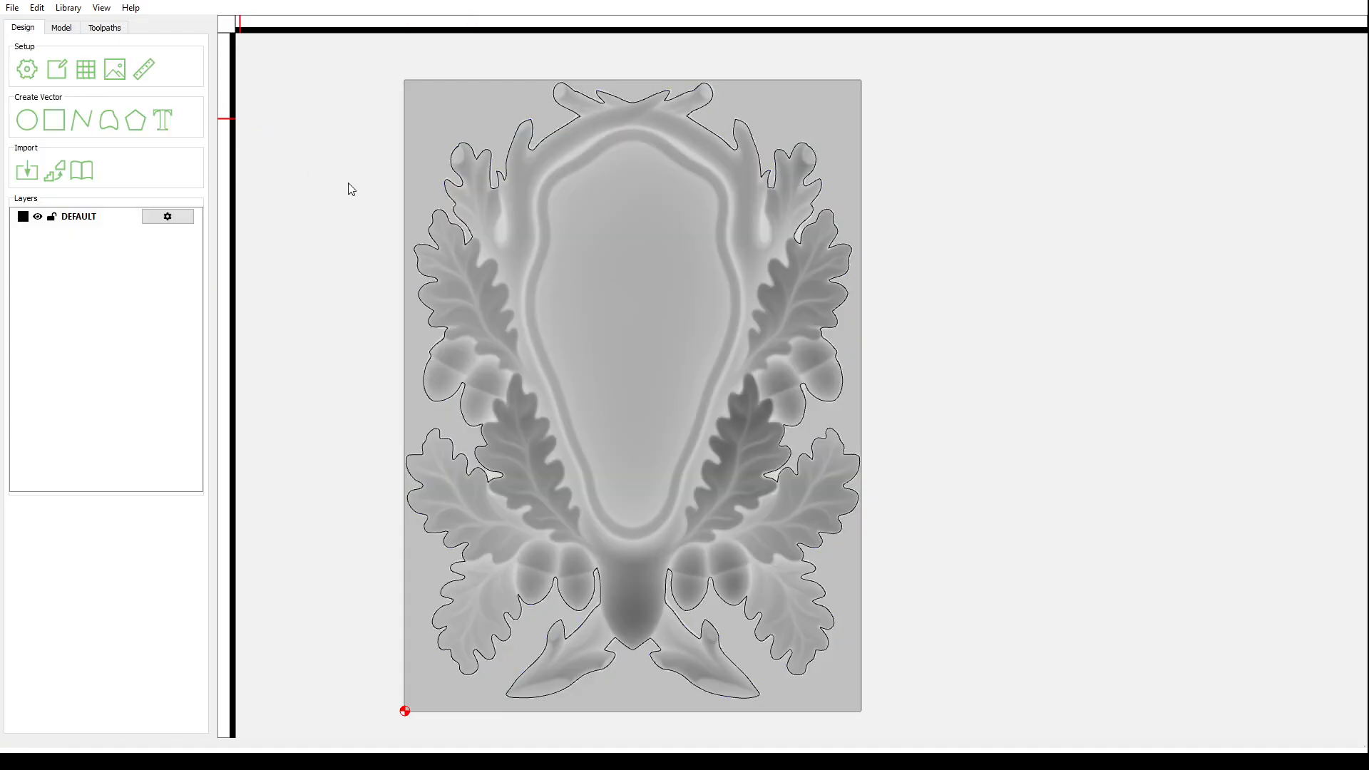
{"action": "left_click", "coordinate": [470, 150]}
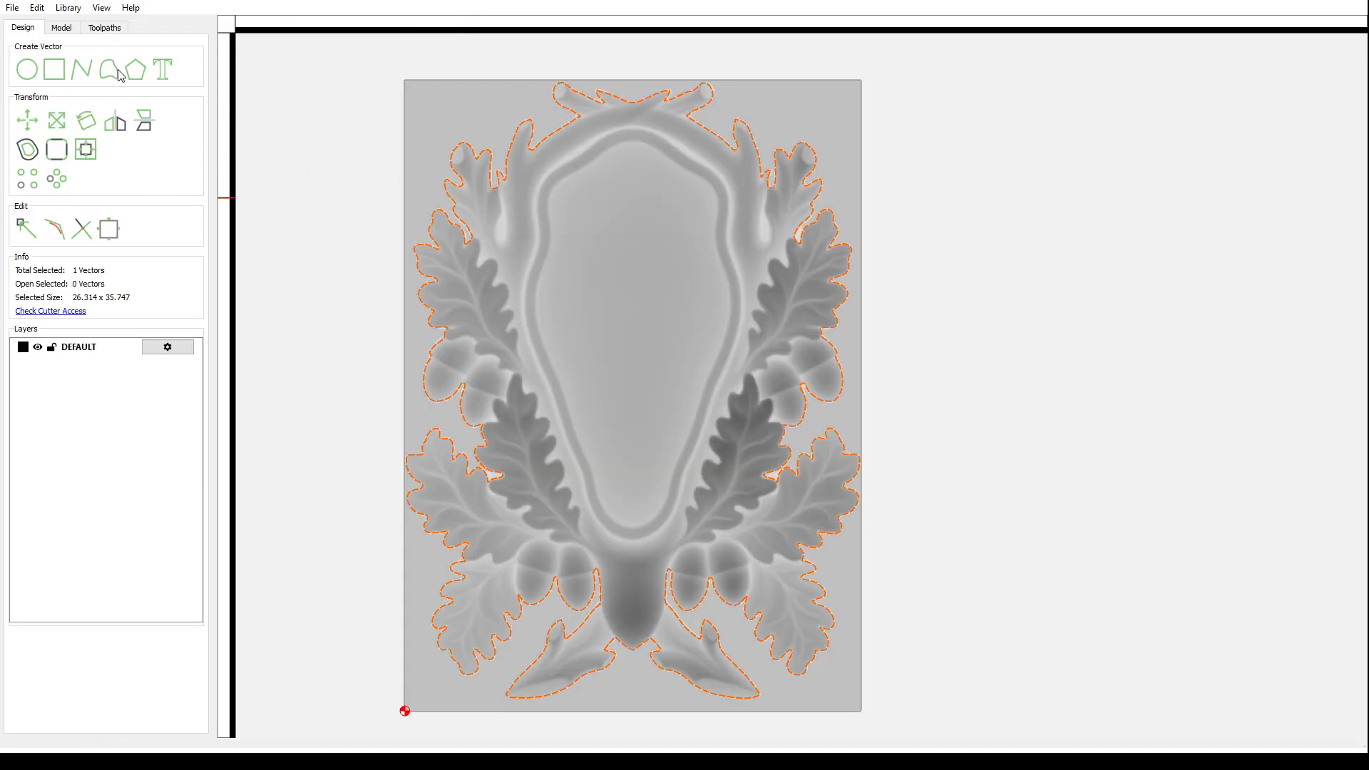
{"action": "left_click", "coordinate": [104, 29]}
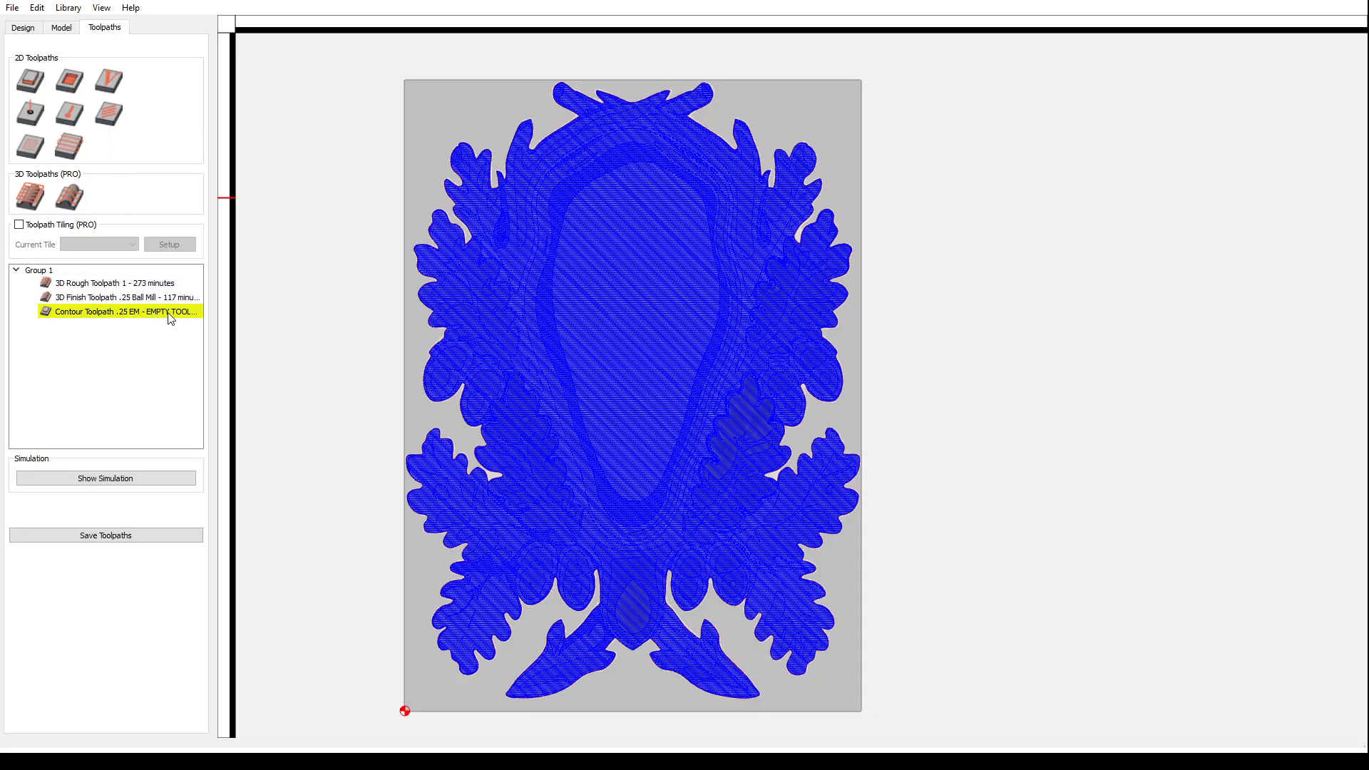
- Assign the selected outline vector to Contour Toolpath .25 EM and save it
{"action": "double_click", "coordinate": [143, 312]}
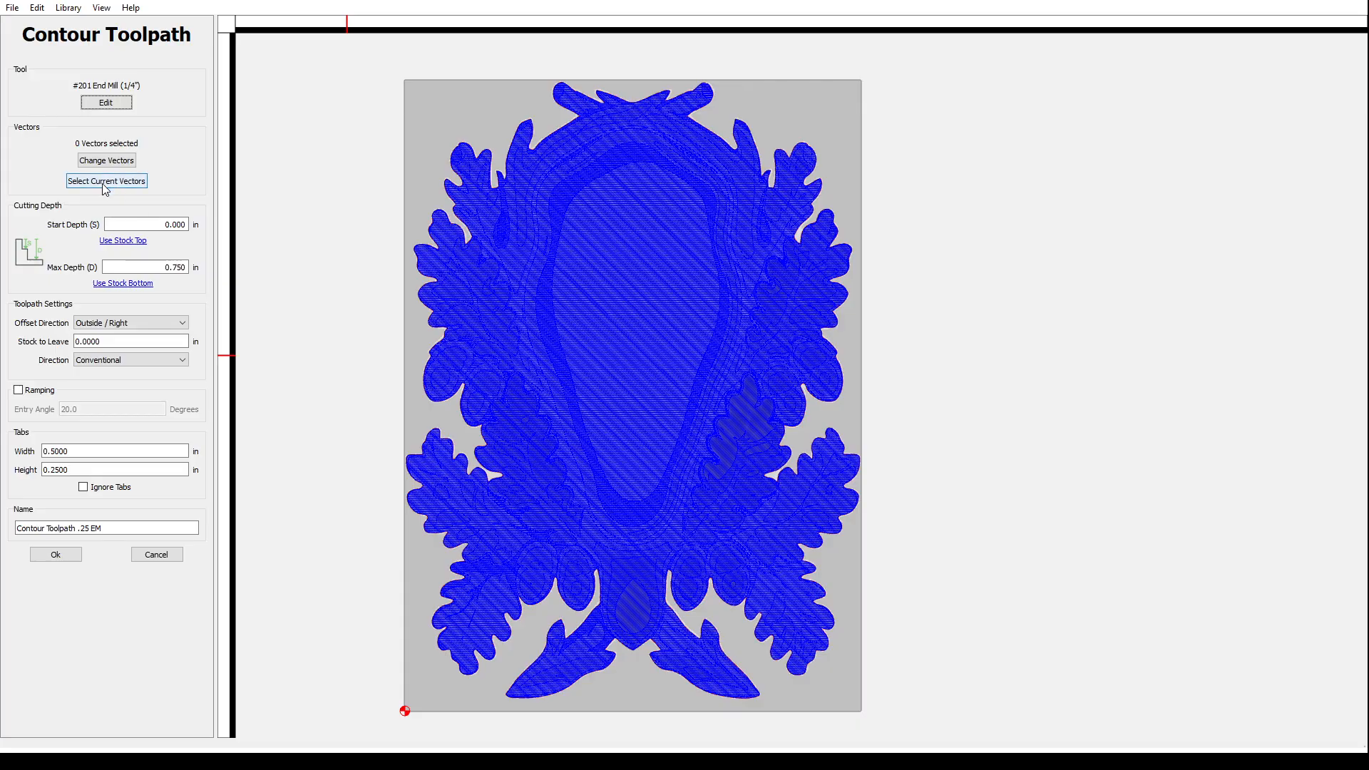
{"action": "left_click", "coordinate": [705, 396]}
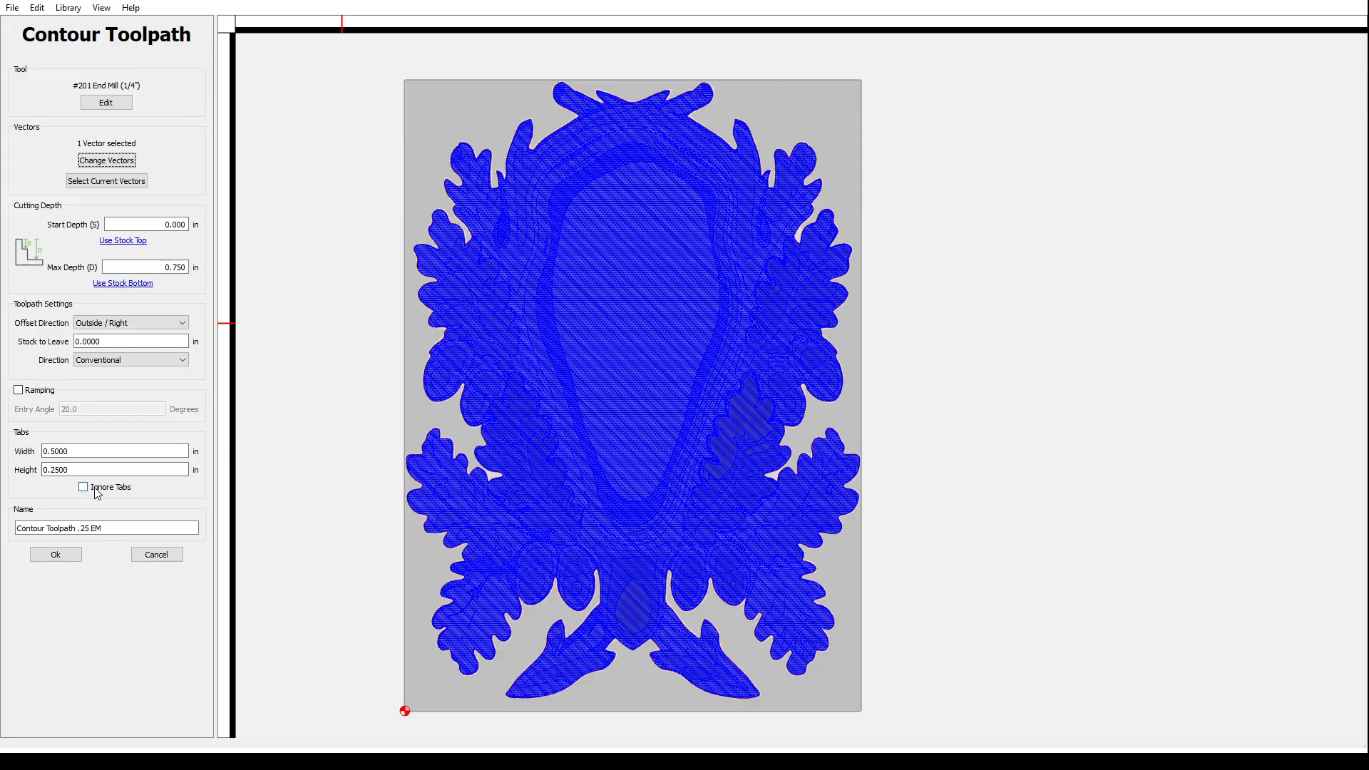
{"action": "left_click", "coordinate": [57, 557]}
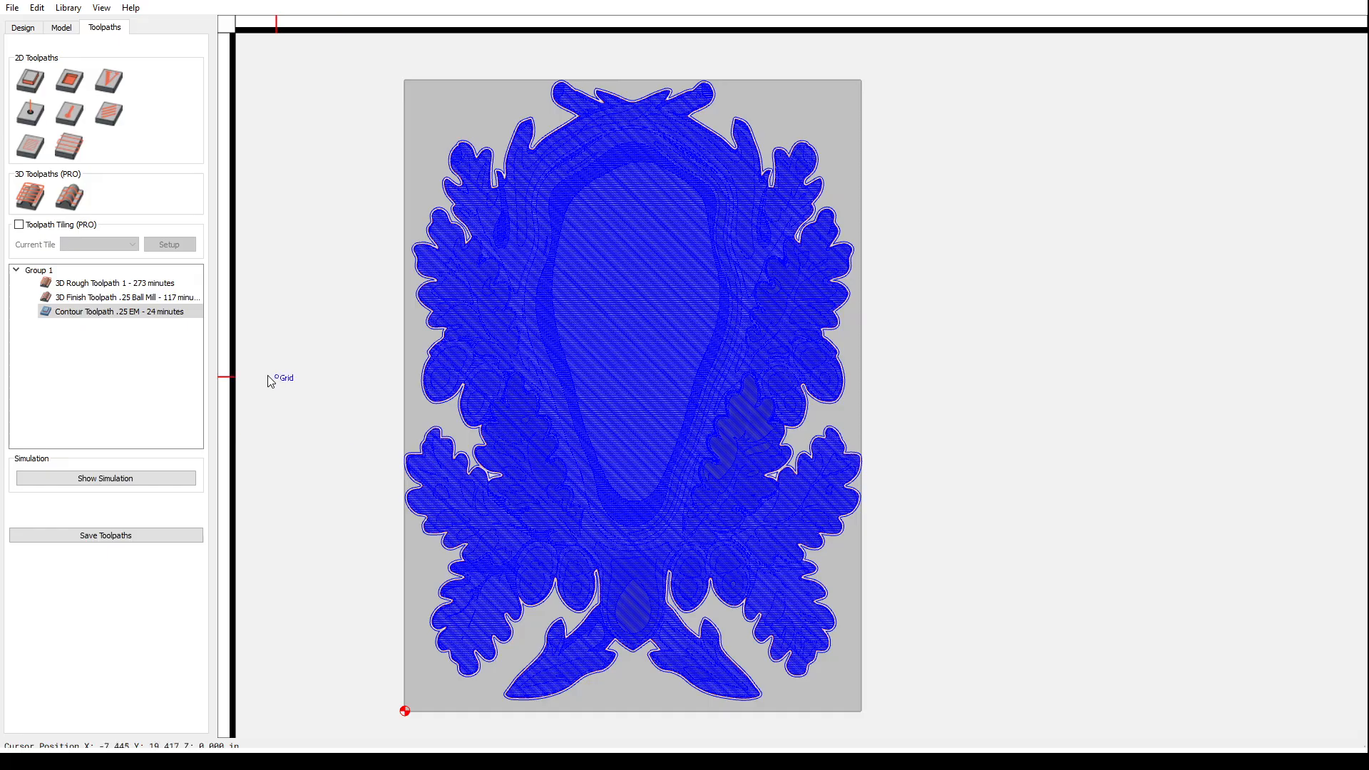
- Start the simulation with Show Toolpath unchecked and Pine as the material
{"action": "left_click", "coordinate": [105, 479]}
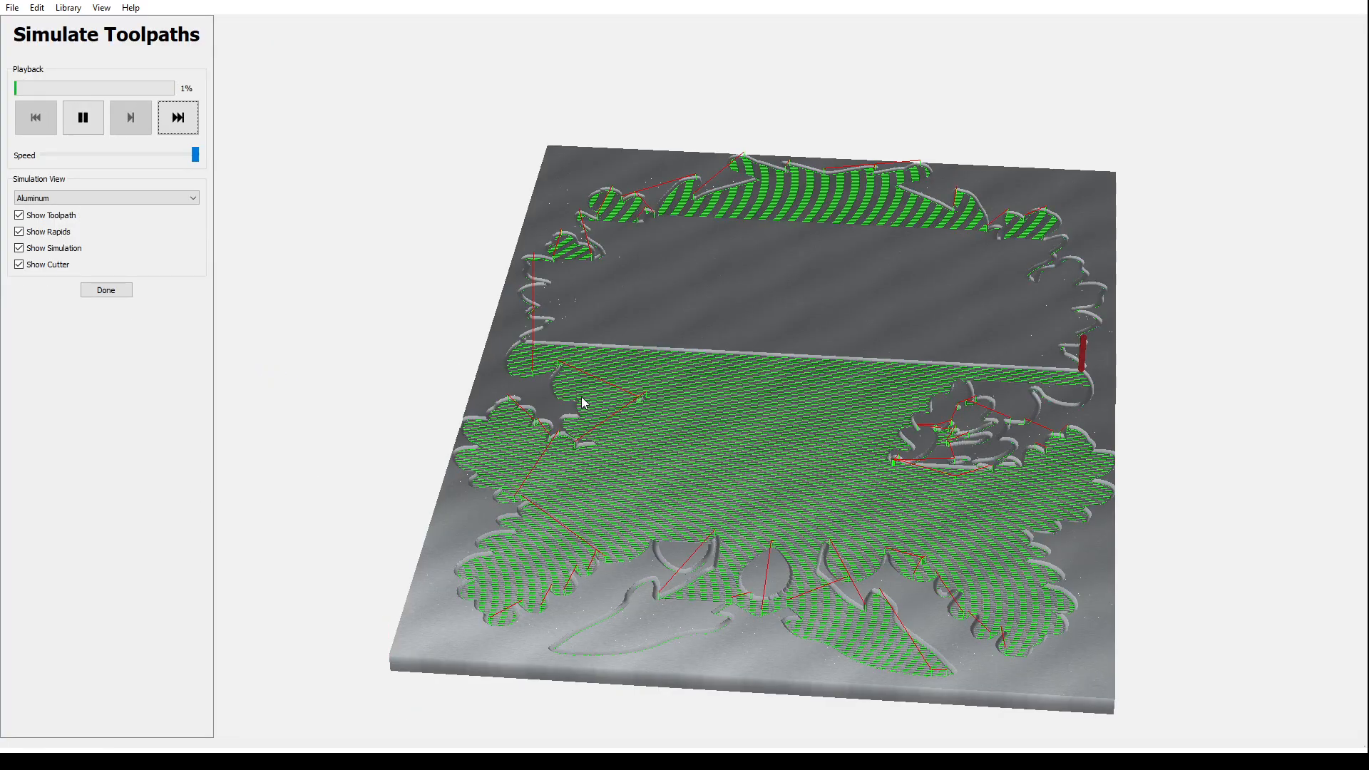
{"action": "left_click", "coordinate": [19, 216]}
{"action": "left_click", "coordinate": [82, 198]}
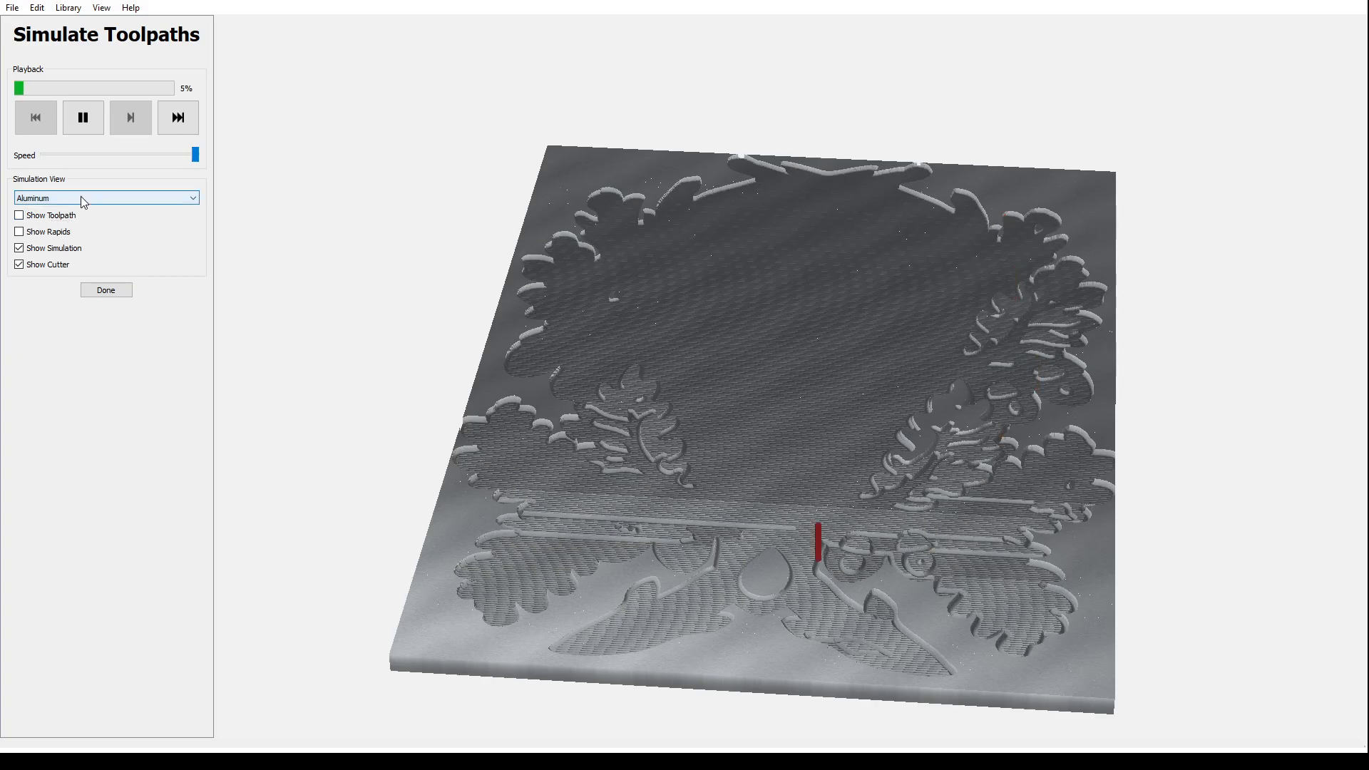
{"action": "left_click", "coordinate": [36, 255]}
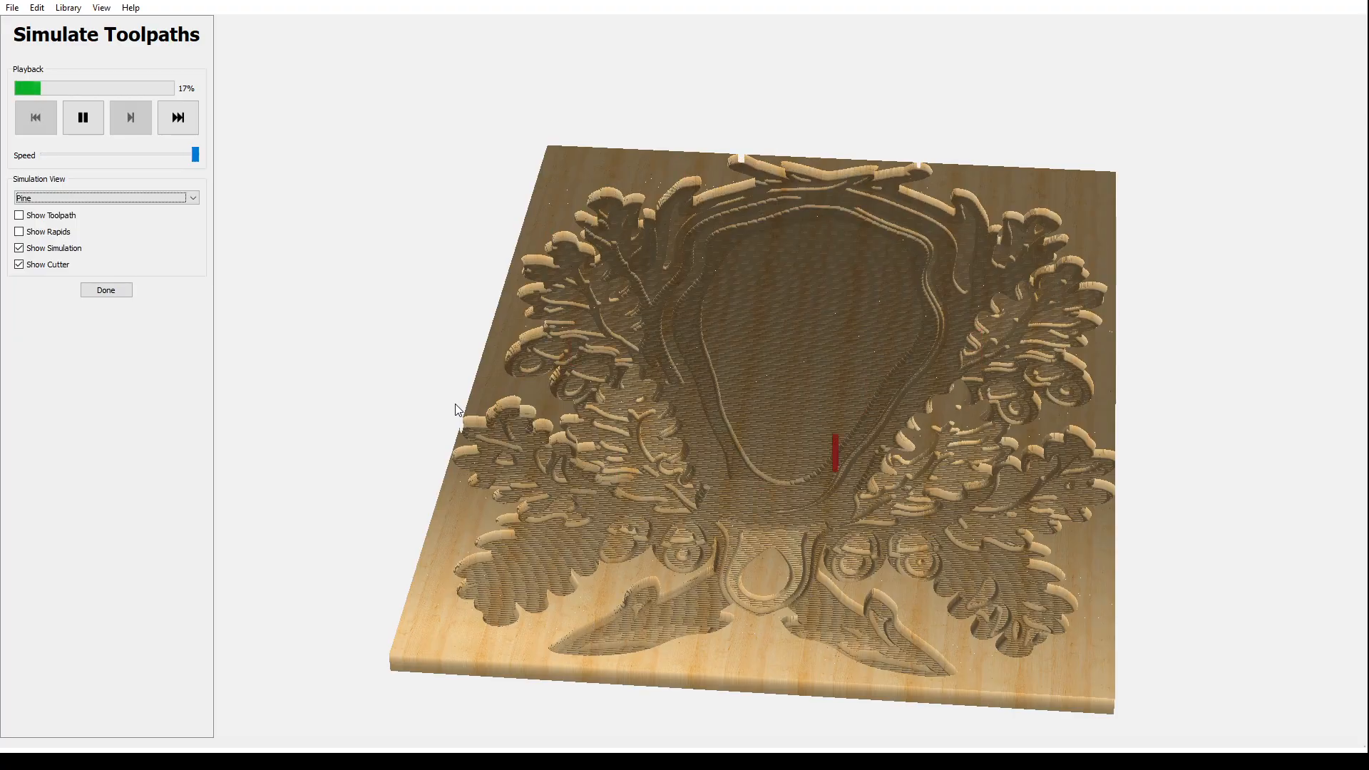
- Rotate the 3D view of the board while the pine simulation plays to 100%
{"action": "left_click_drag", "start_coordinate": [635, 627], "coordinate": [676, 601]}
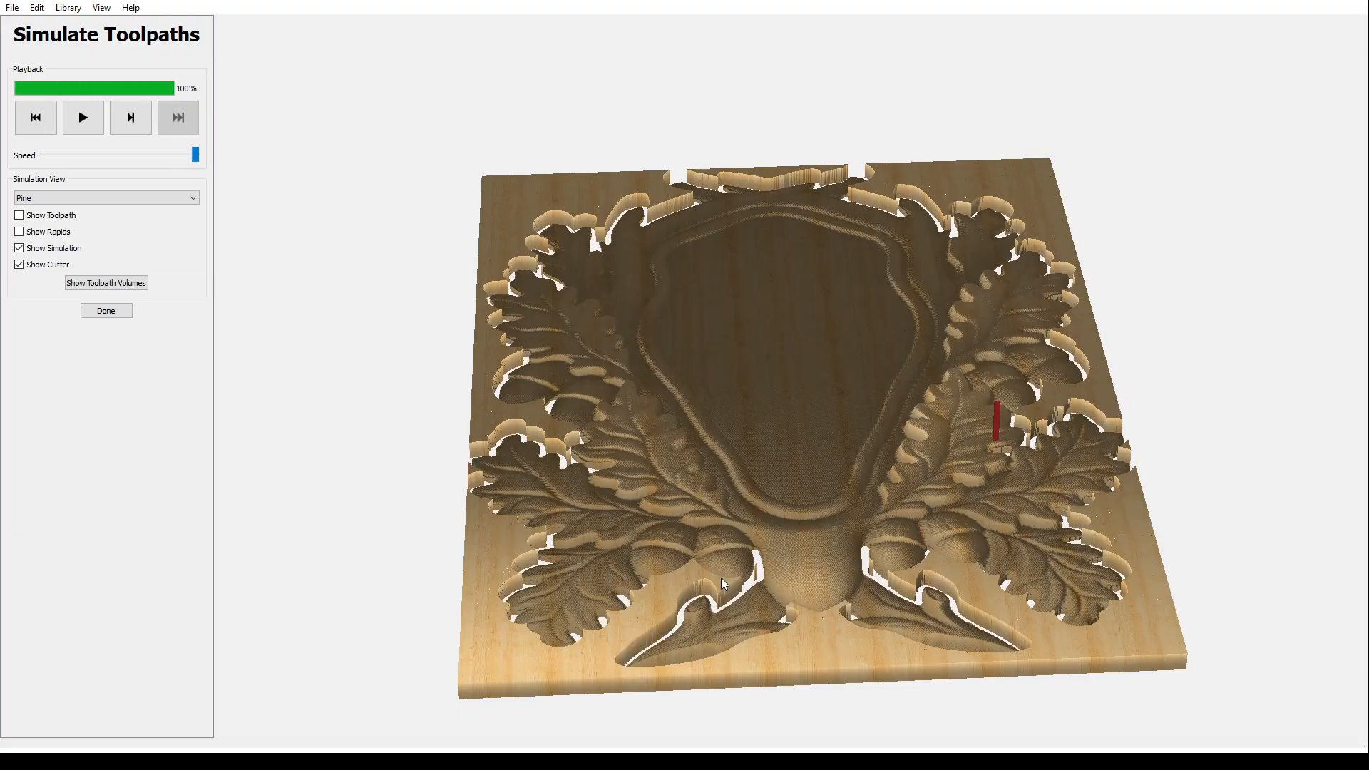
- Tilt the carving toward top-down and zoom in to inspect it, then close the simulation
{"action": "left_click_drag", "start_coordinate": [785, 483], "coordinate": [781, 565]}
{"action": "left_click_drag", "start_coordinate": [782, 461], "coordinate": [770, 574]}
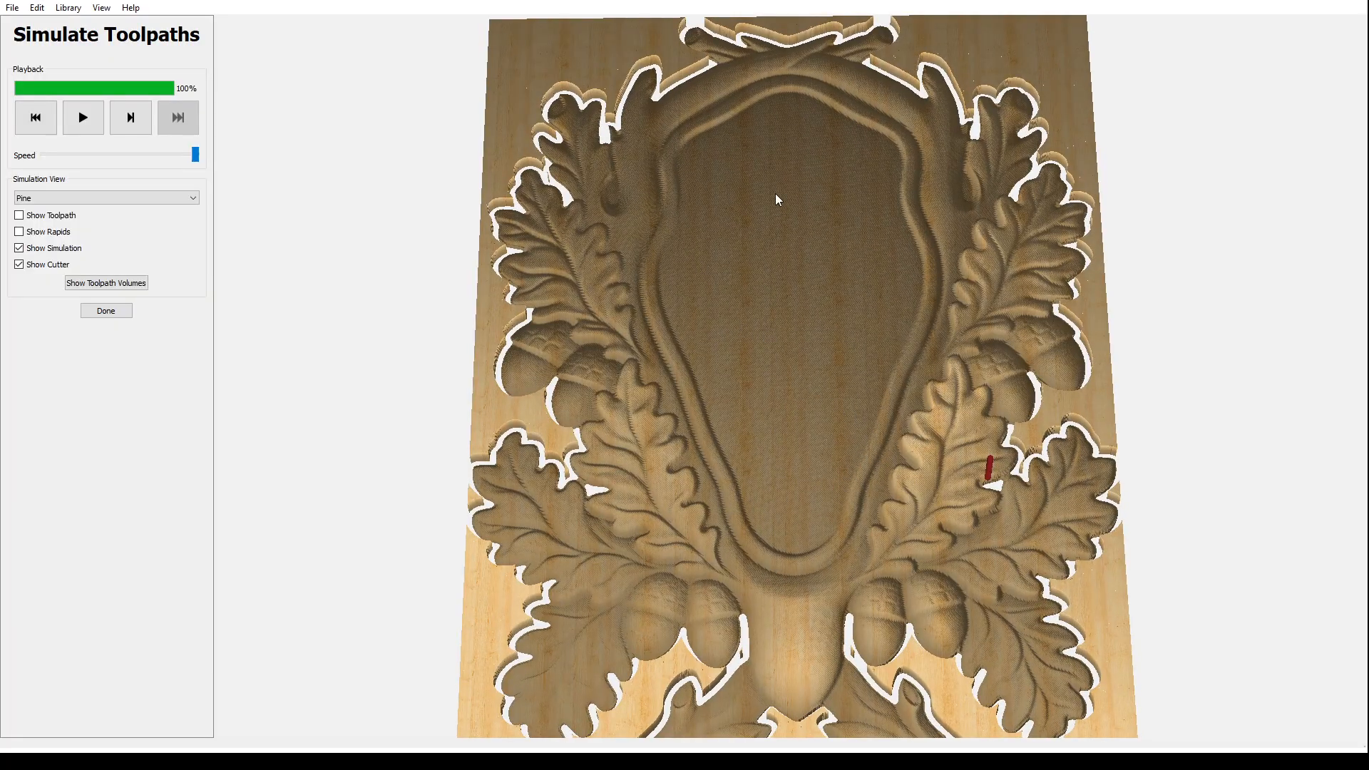
{"action": "scroll", "coordinate": [584, 357], "scroll_direction": "down", "scroll_amount": 2}
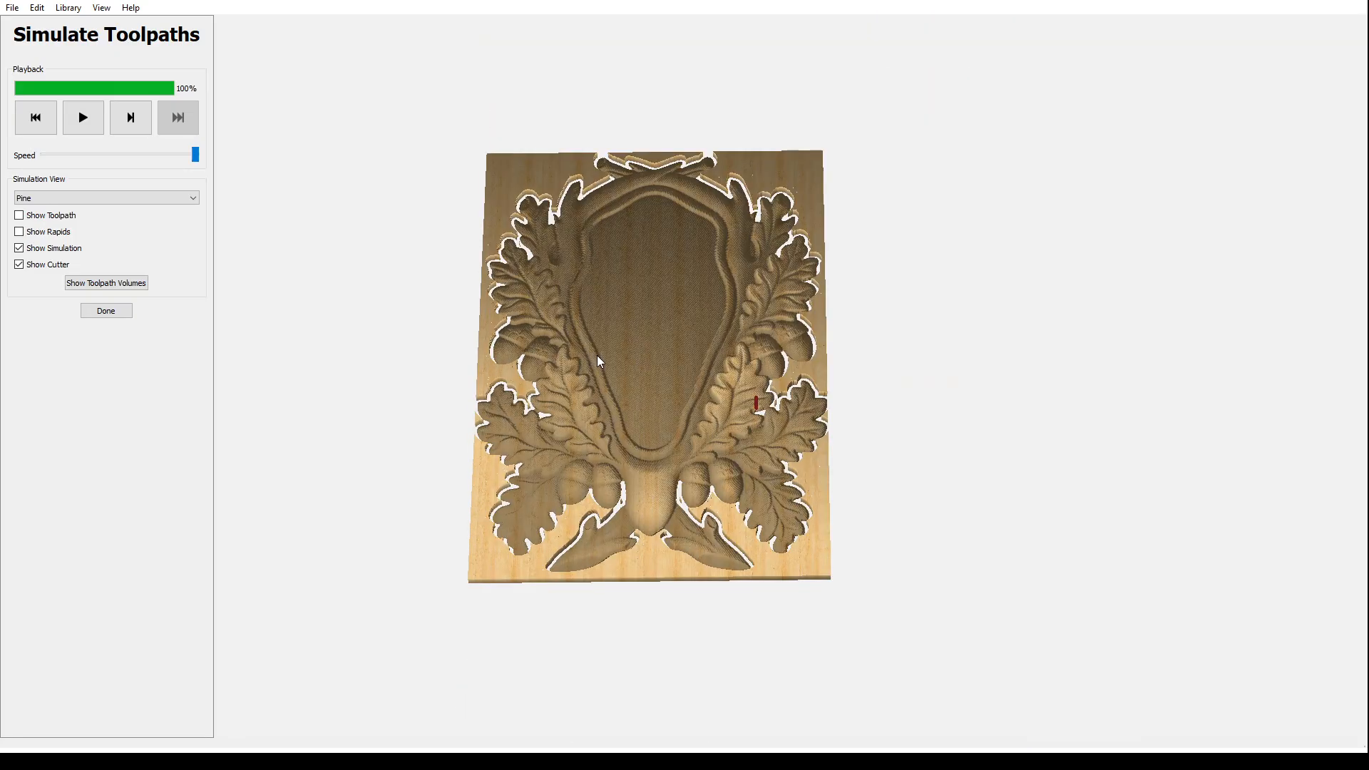
{"action": "scroll", "coordinate": [599, 363], "scroll_direction": "up", "scroll_amount": 3}
{"action": "scroll", "coordinate": [563, 371], "scroll_direction": "up", "scroll_amount": 3}
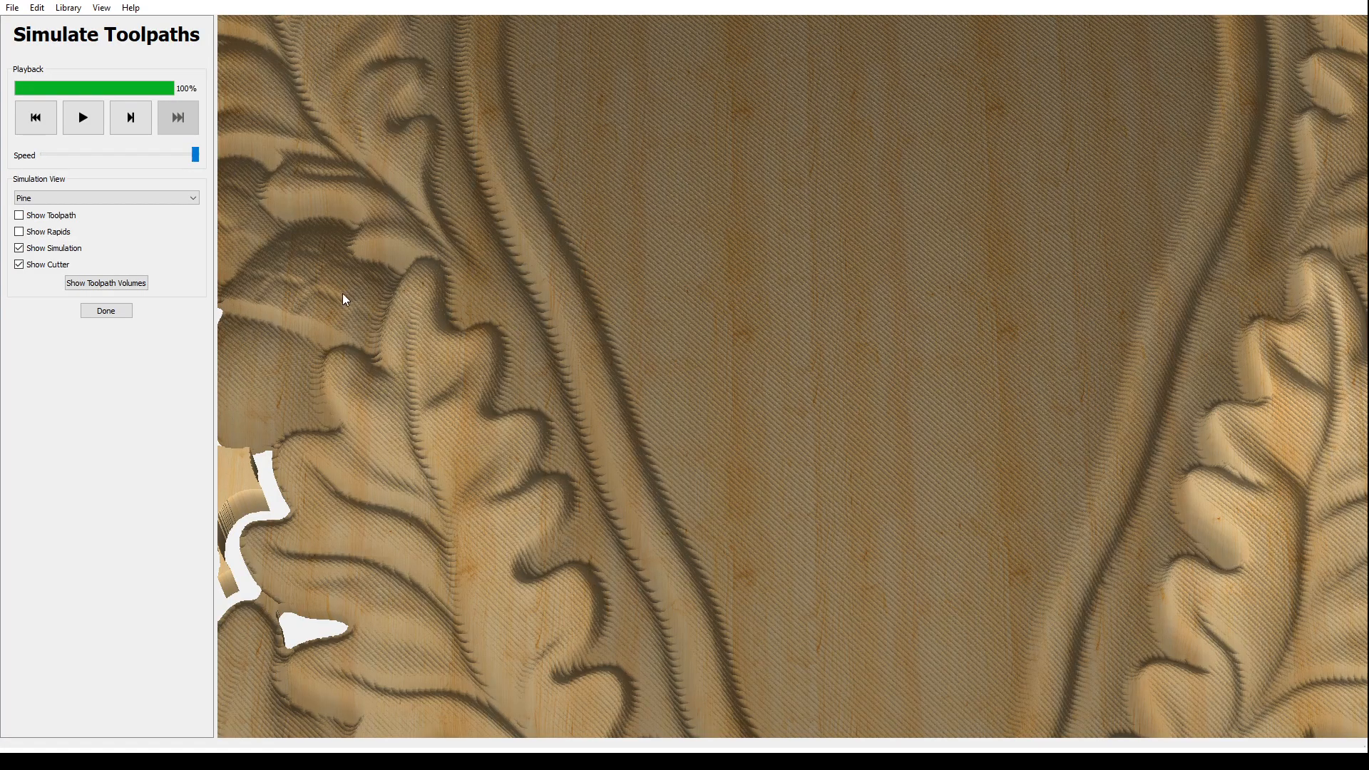
{"action": "left_click", "coordinate": [106, 310]}
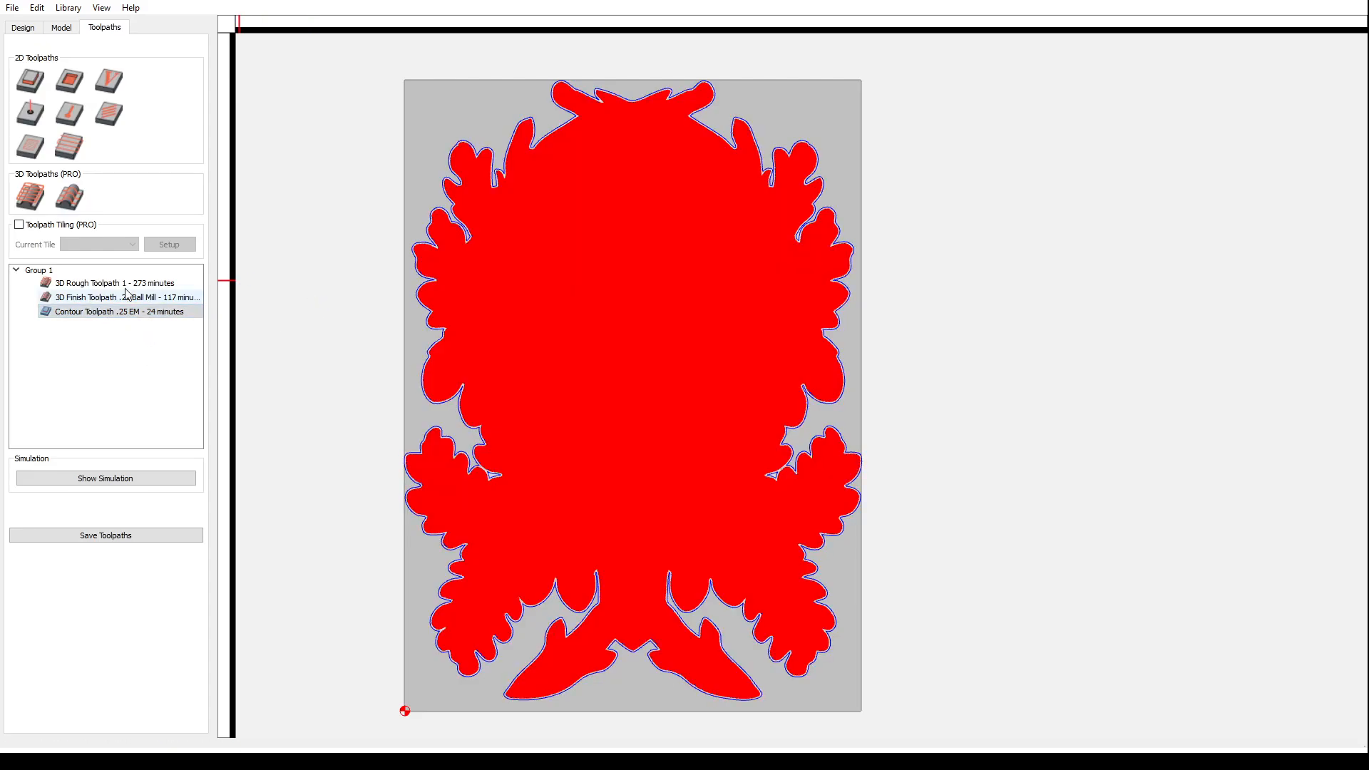
- Place four holding tabs on the outline: upper left, upper right, and both lower leaf tips
{"action": "left_click", "coordinate": [23, 28]}
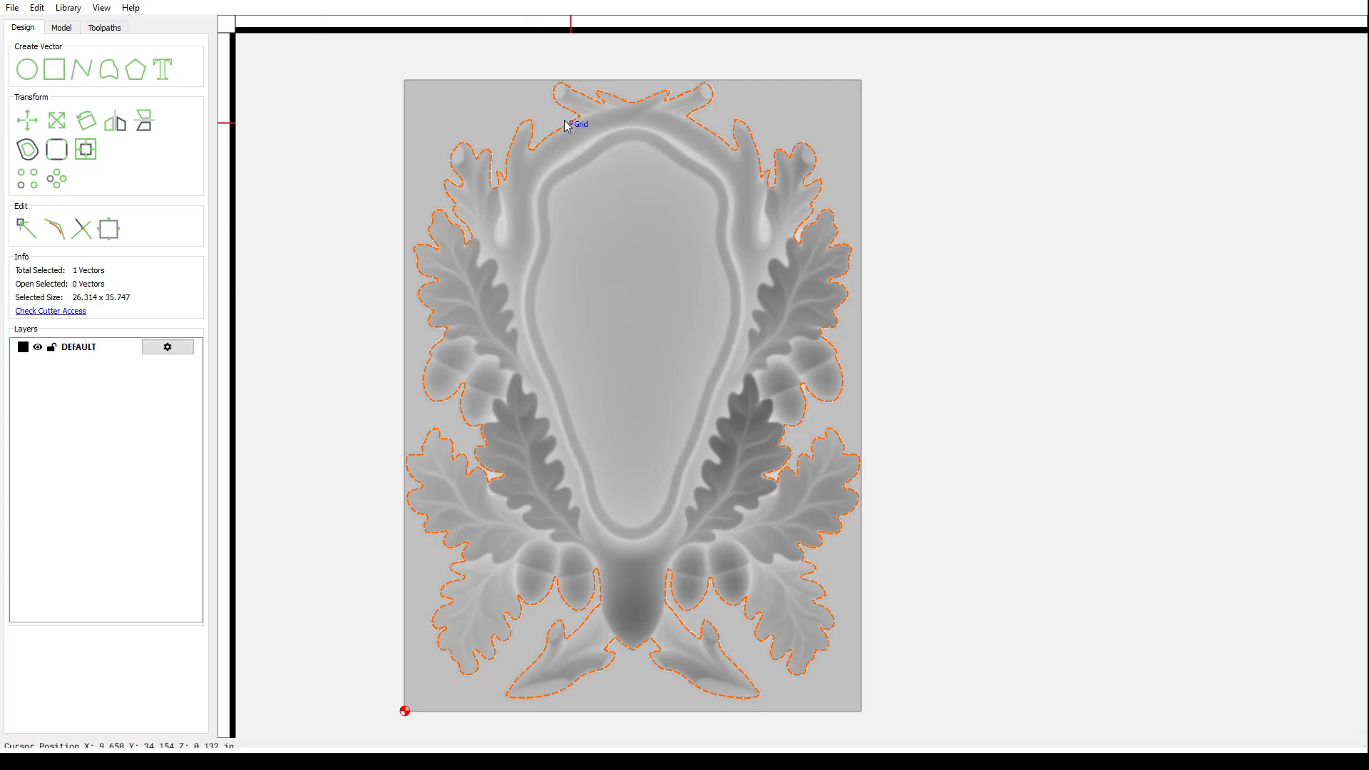
{"action": "left_click", "coordinate": [111, 228]}
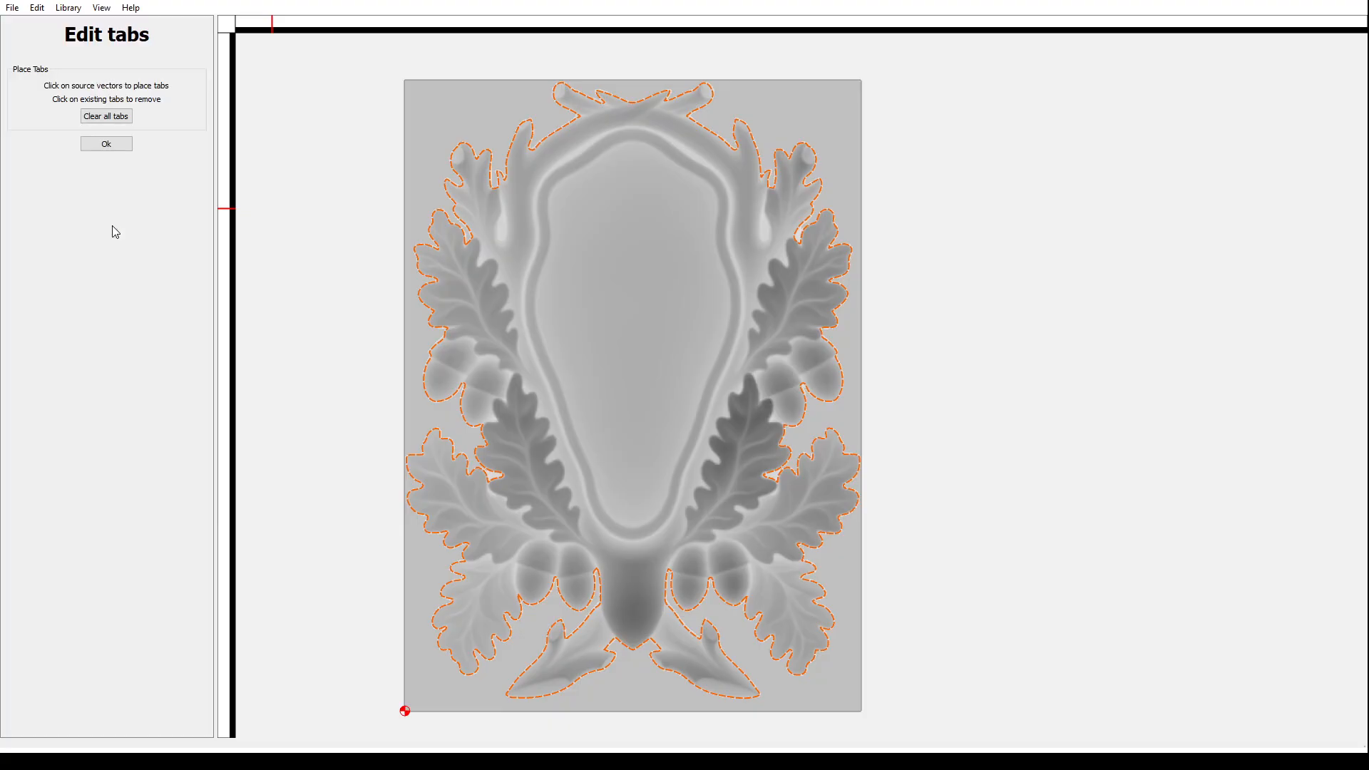
{"action": "left_click", "coordinate": [554, 132]}
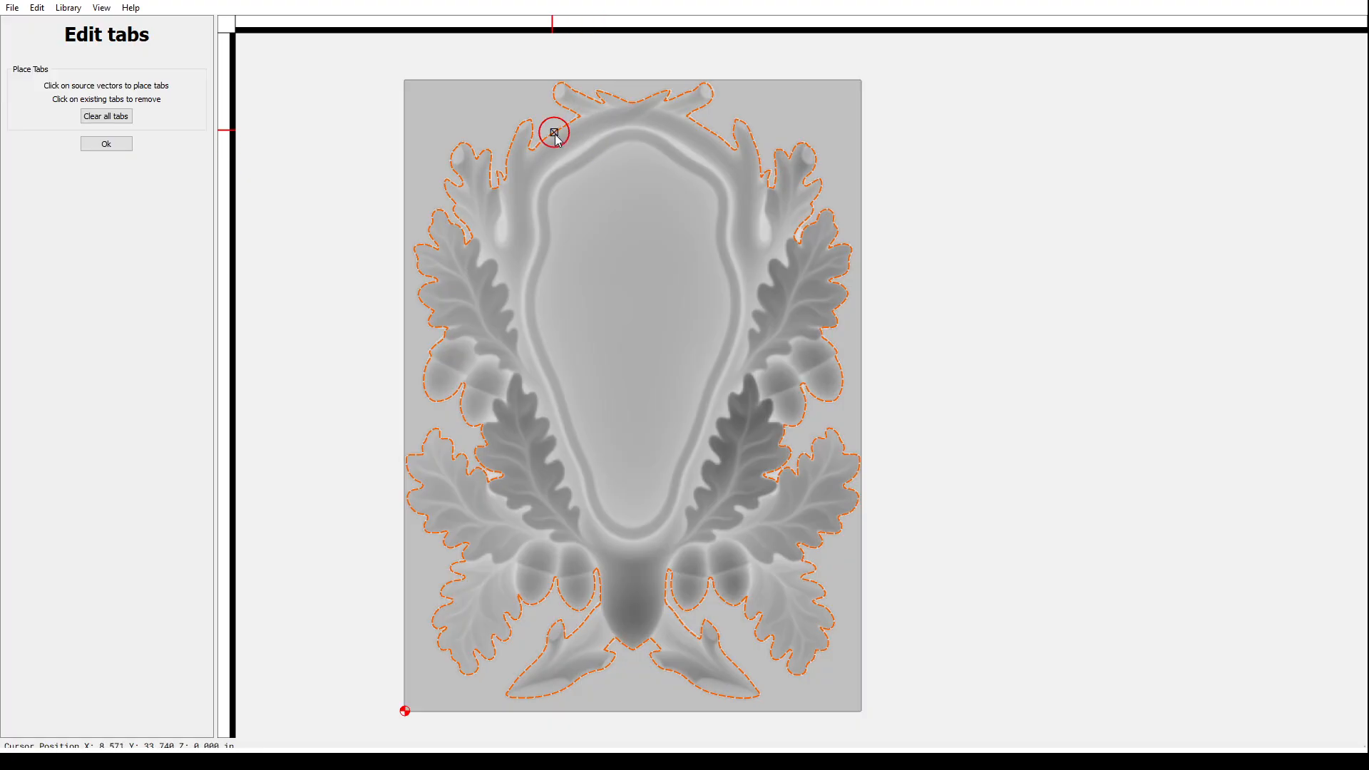
{"action": "left_click", "coordinate": [709, 130]}
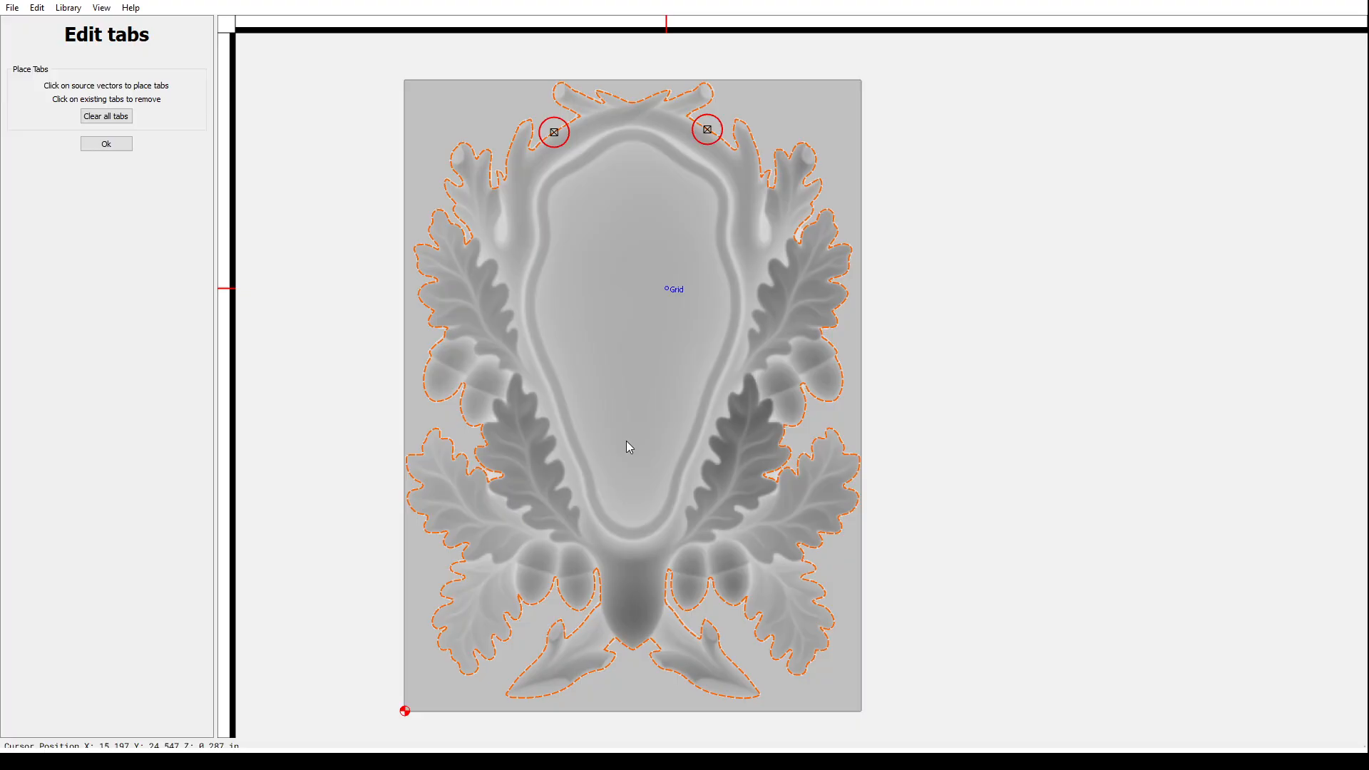
{"action": "left_click", "coordinate": [584, 676]}
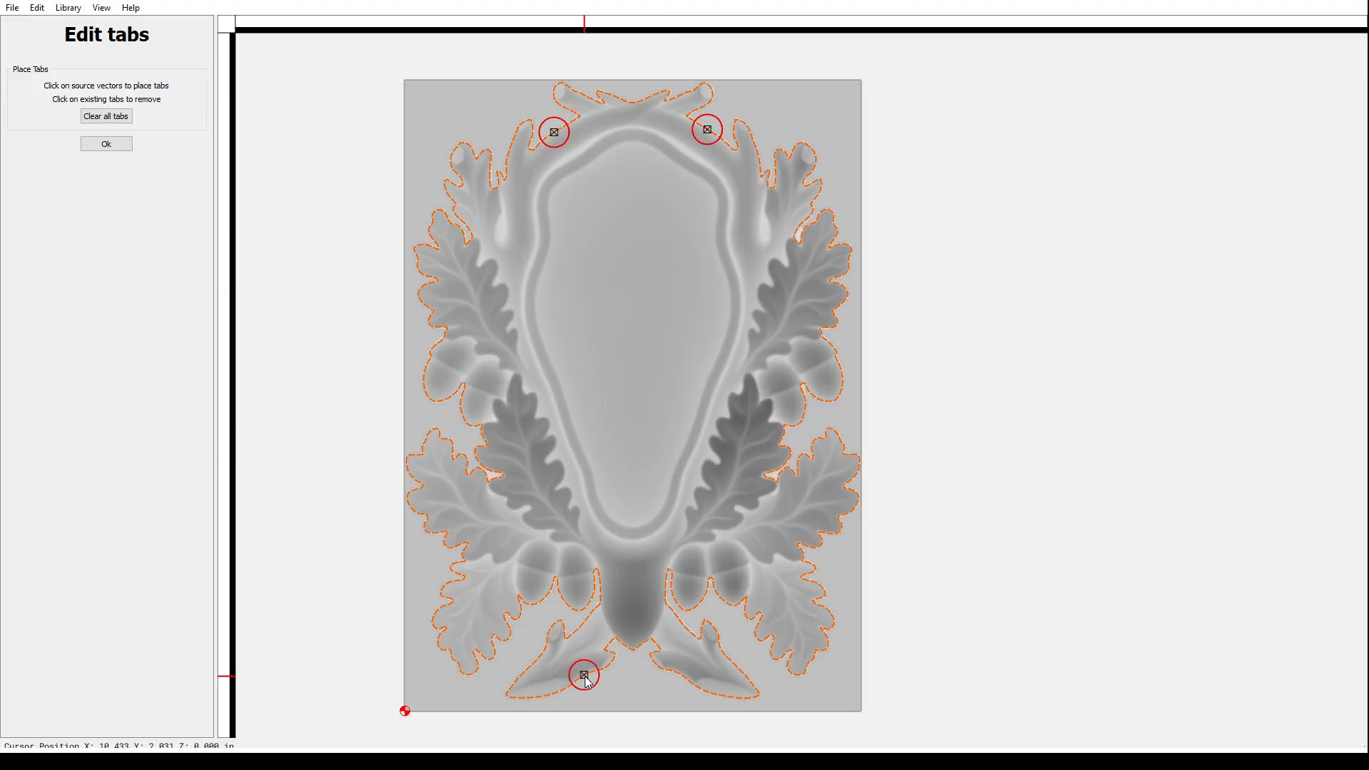
{"action": "left_click", "coordinate": [692, 684]}
{"action": "left_click", "coordinate": [122, 145]}
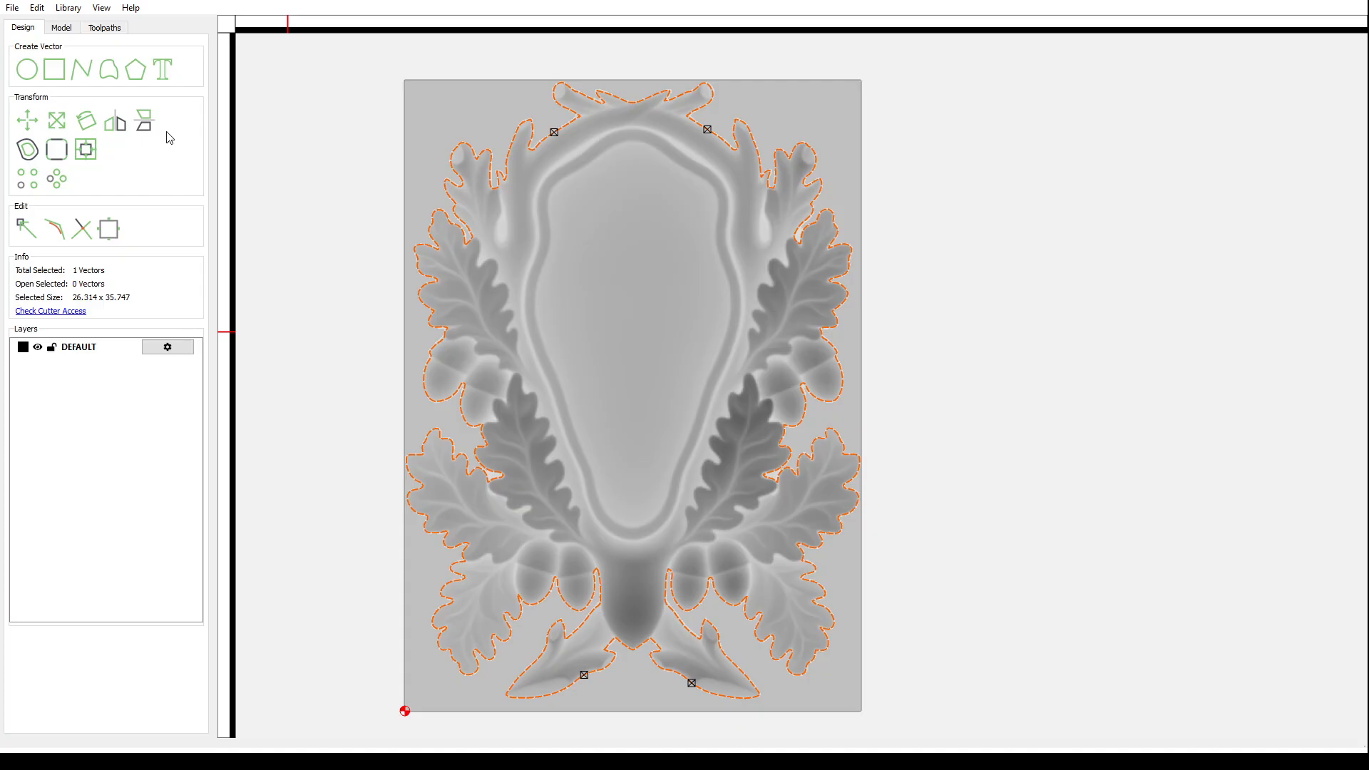
- Open 3D Rough Toolpath 1's settings and review its 1/4" ball mill cutter
{"action": "left_click", "coordinate": [111, 30]}
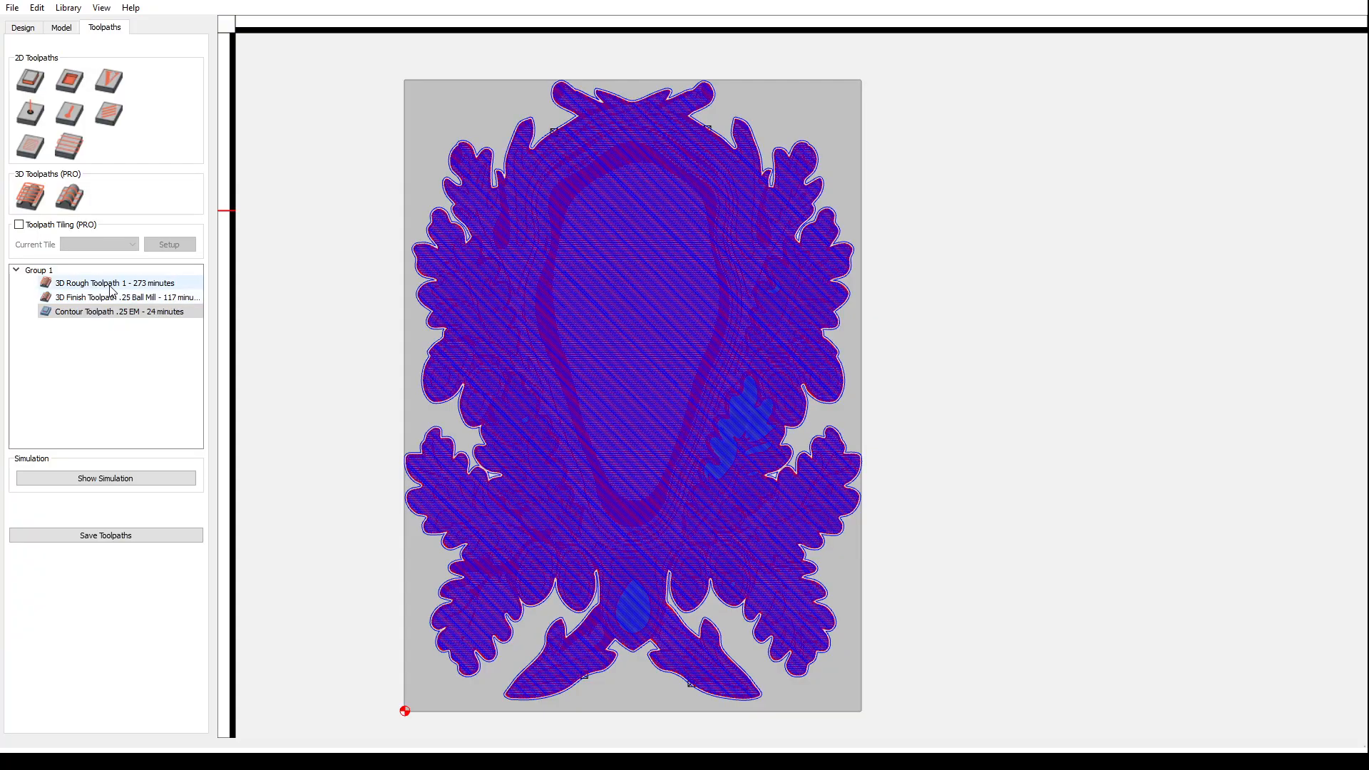
{"action": "double_click", "coordinate": [152, 284]}
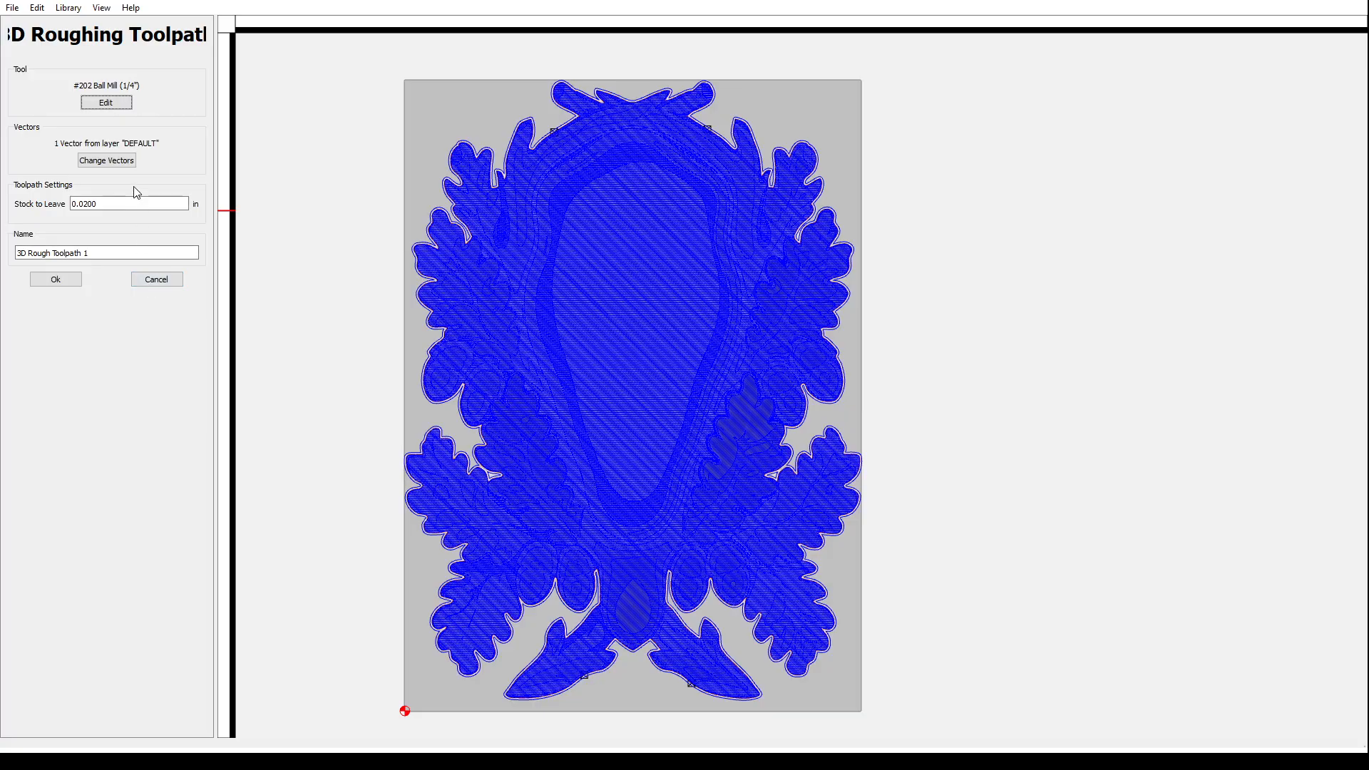
{"action": "left_click", "coordinate": [107, 103]}
- Accept the 3D Rough Toolpath 1 settings, then pick a command from the File menu
{"action": "left_click", "coordinate": [56, 281]}
{"action": "left_click", "coordinate": [13, 9]}
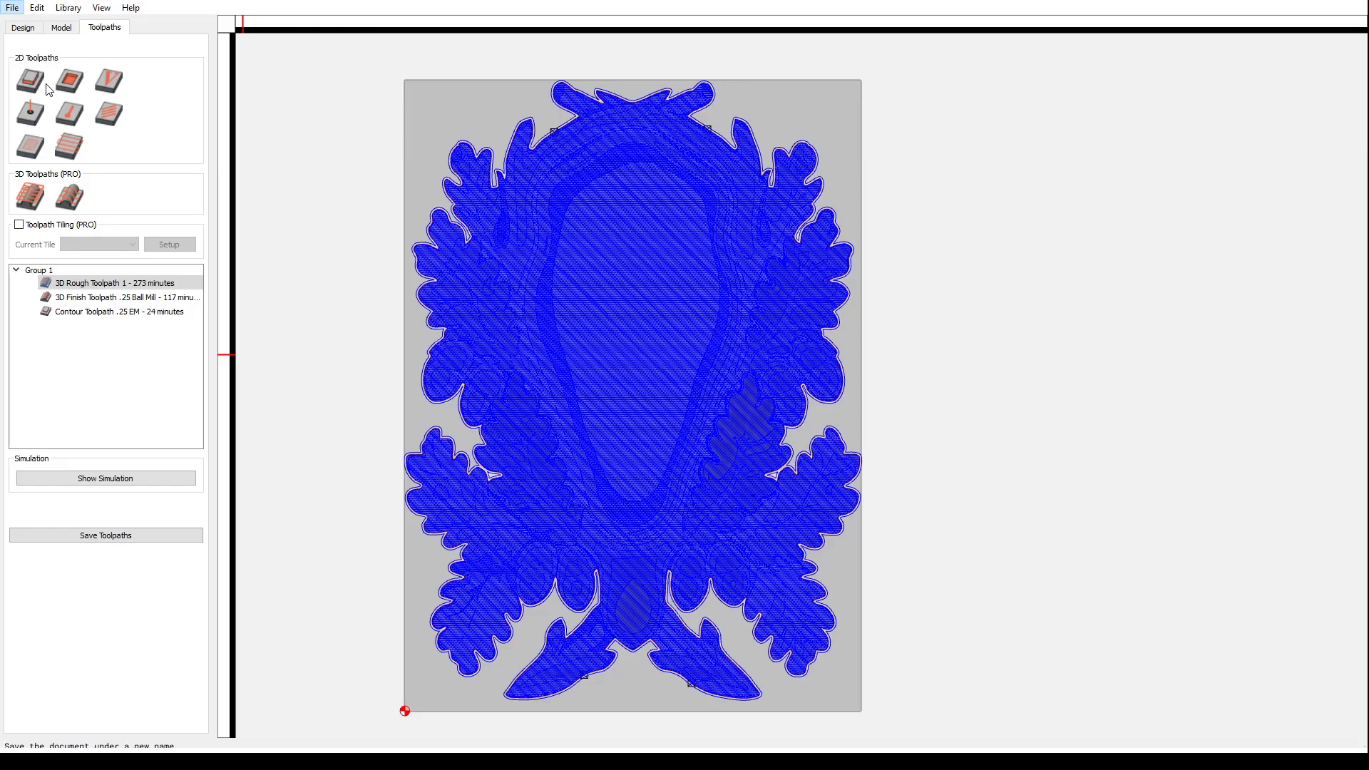
{"action": "left_click", "coordinate": [198, 147]}
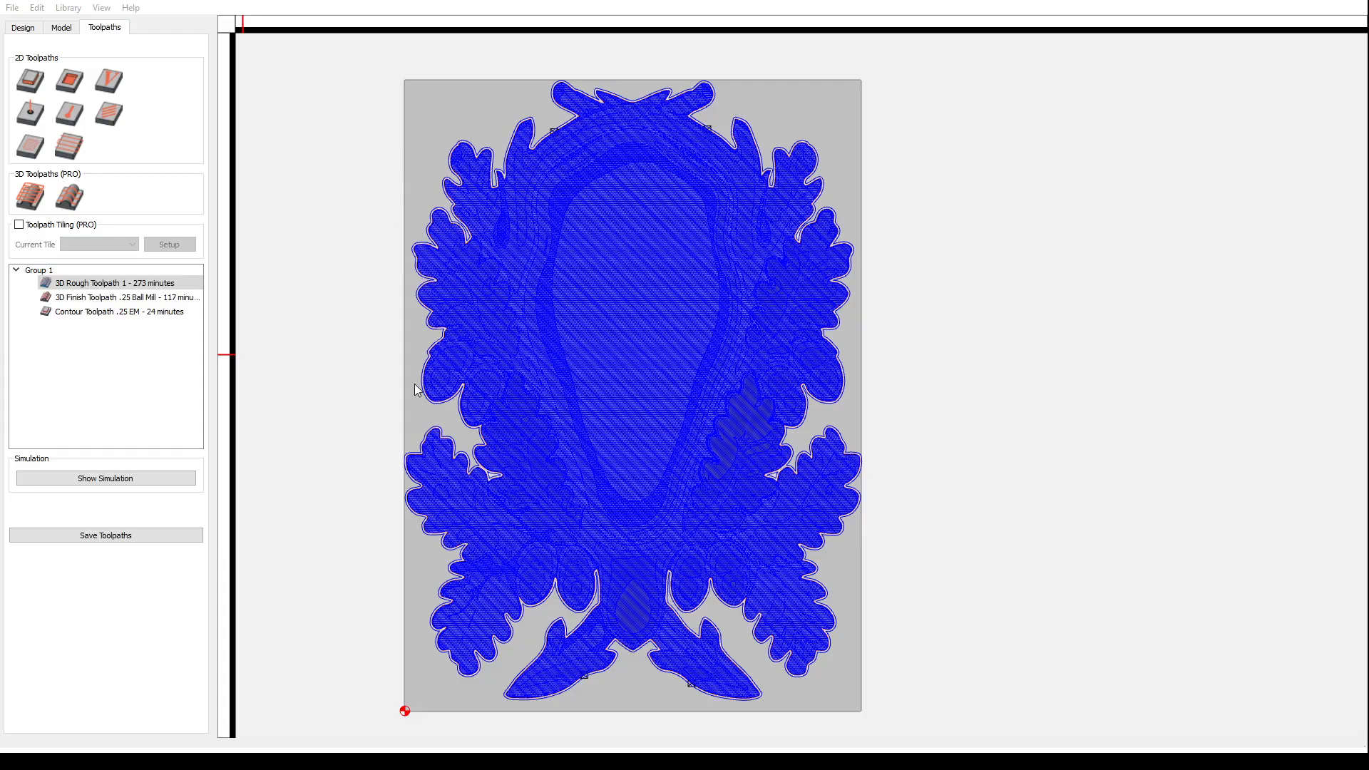